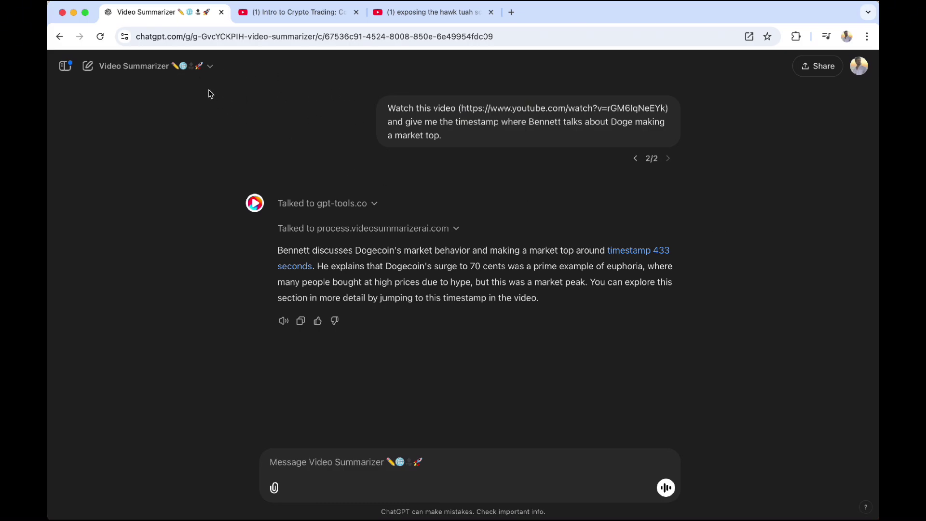
left_click(137, 67)
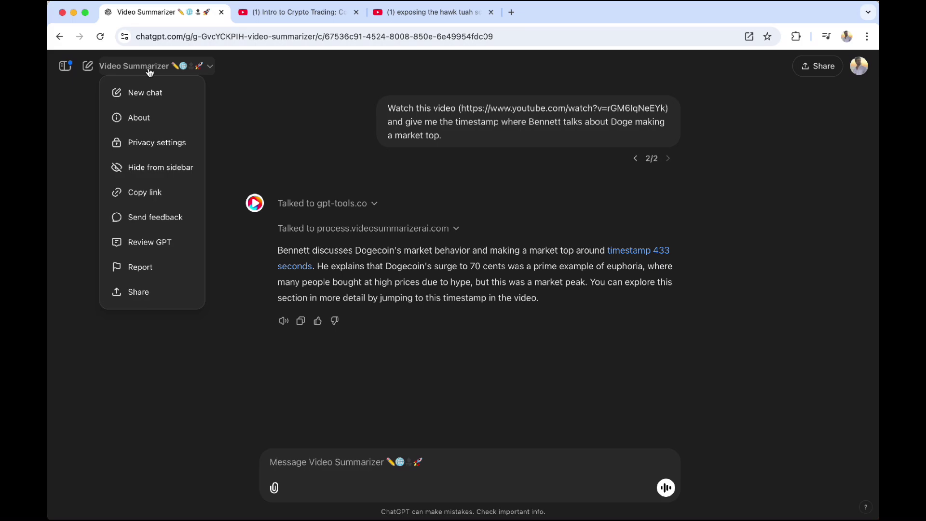
left_click(233, 100)
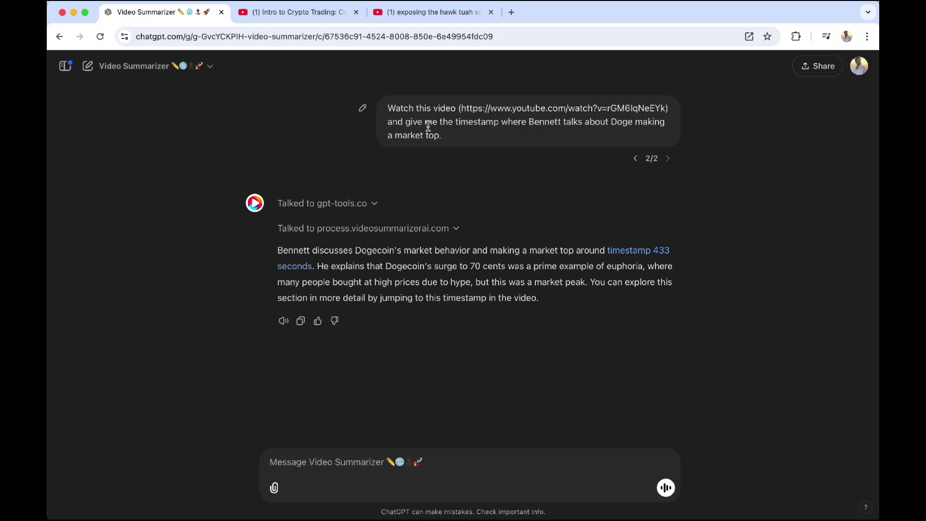
- Review the "Intro to Crypto Trading: Conference" YouTube video and its description, comparing its link with the one in the Video Summarizer request
left_click(281, 16)
scroll(165, 299, "down", 4)
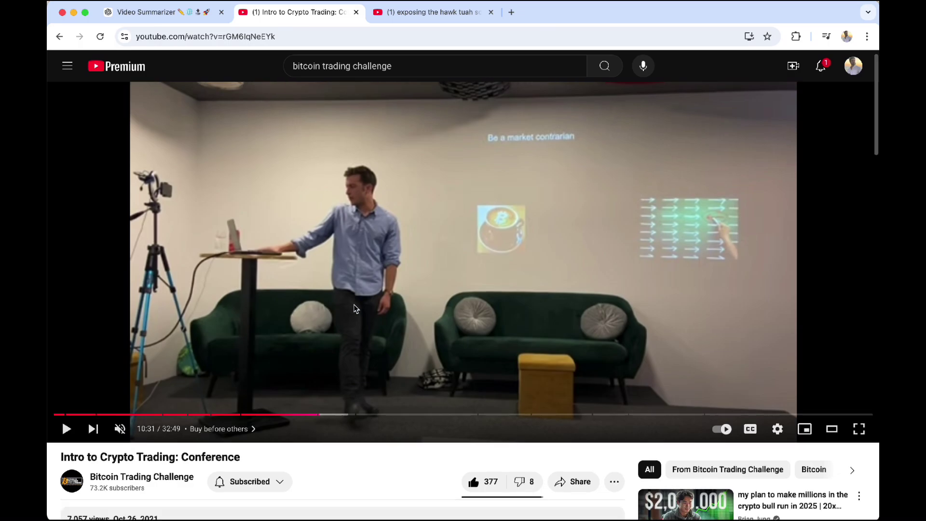
scroll(165, 299, "up", 4)
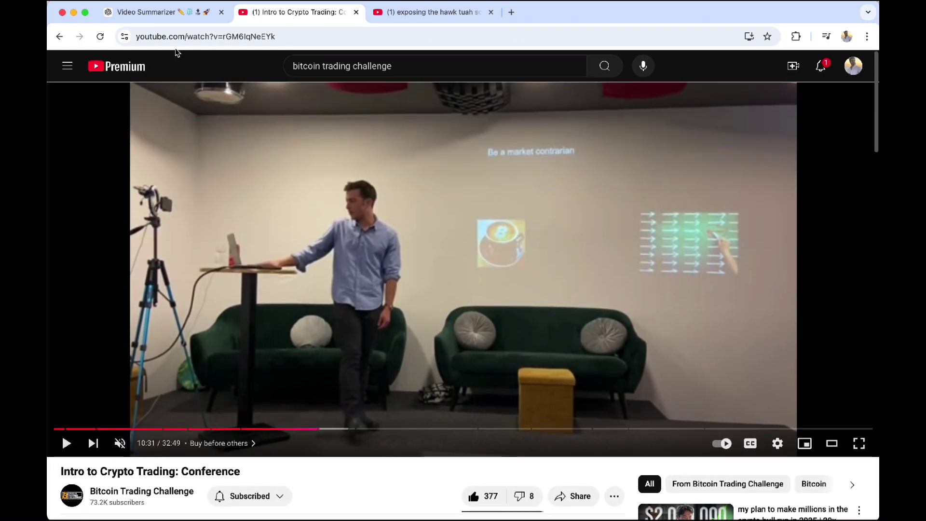
left_click(189, 12)
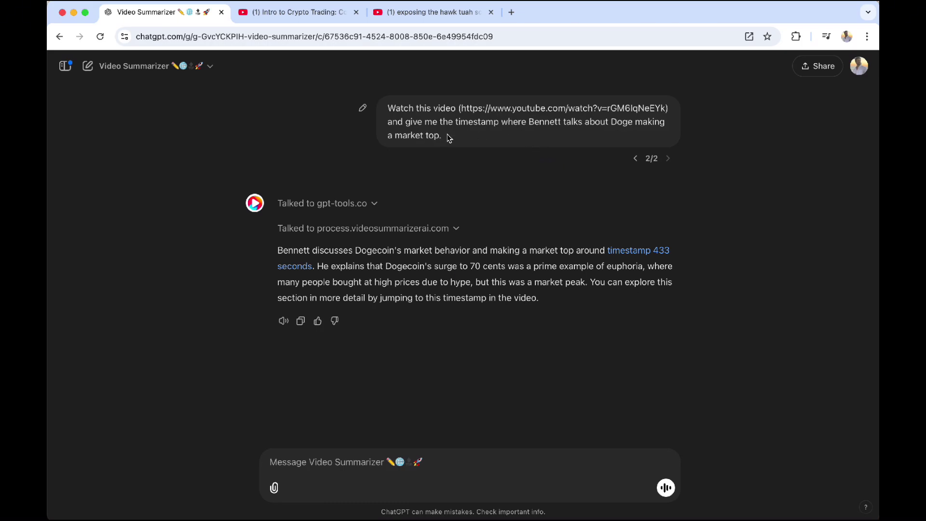
left_click(301, 14)
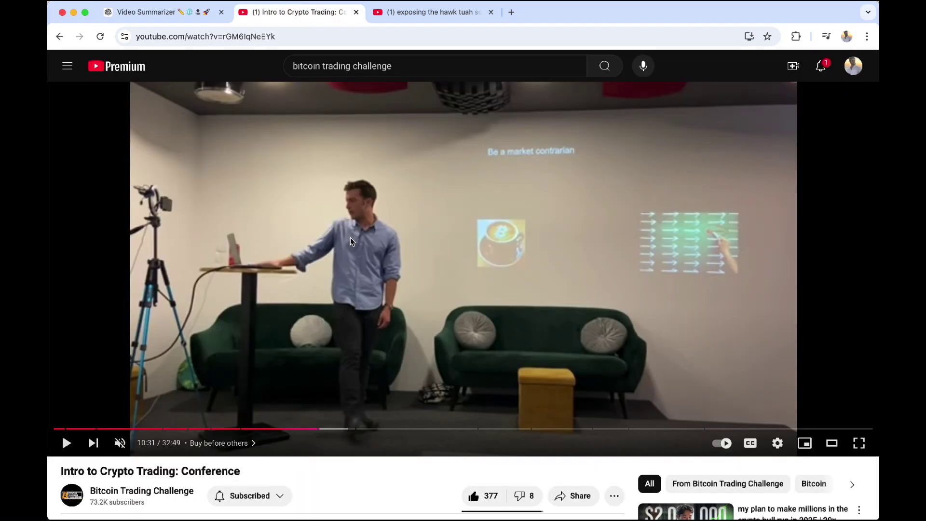
scroll(350, 239, "down", 1)
scroll(350, 237, "down", 2)
scroll(350, 237, "up", 2)
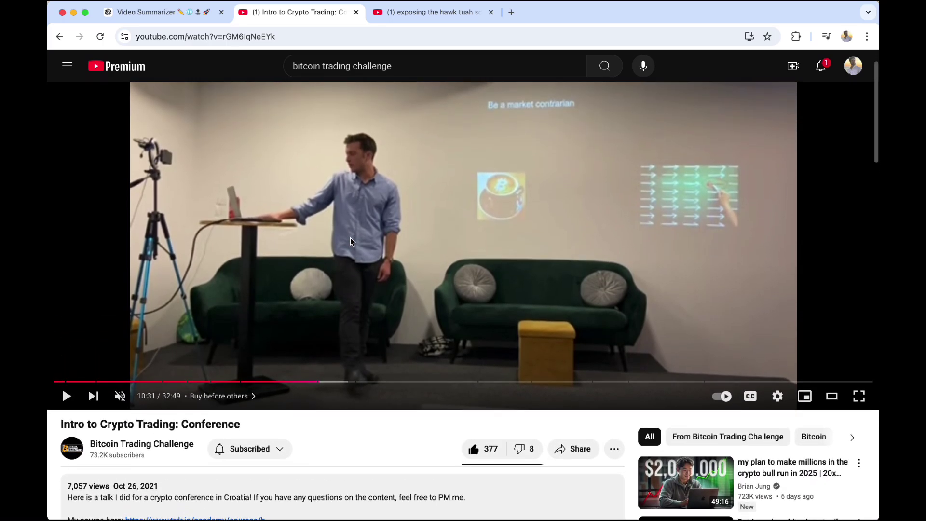
scroll(350, 237, "up", 1)
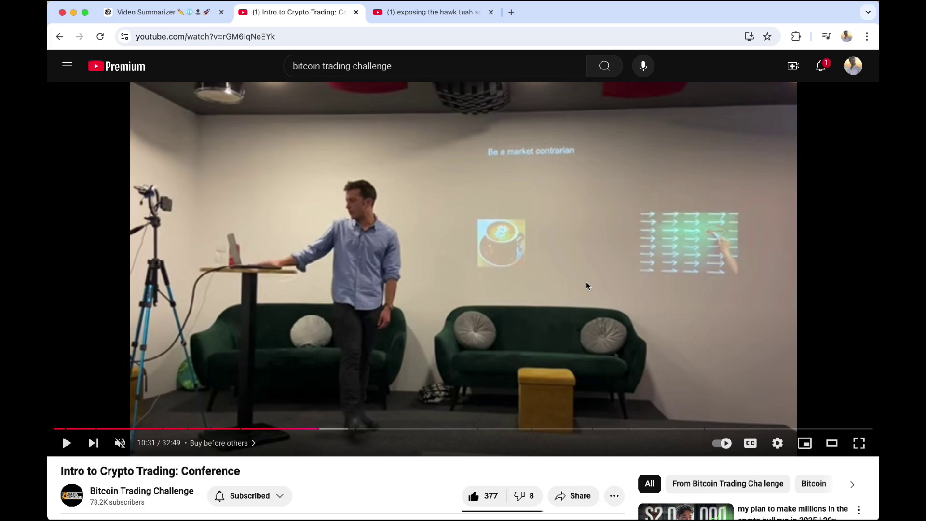
- Open the 433-second timestamp link in the Dogecoin answer to check that moment, and close the new video tab
left_click(183, 12)
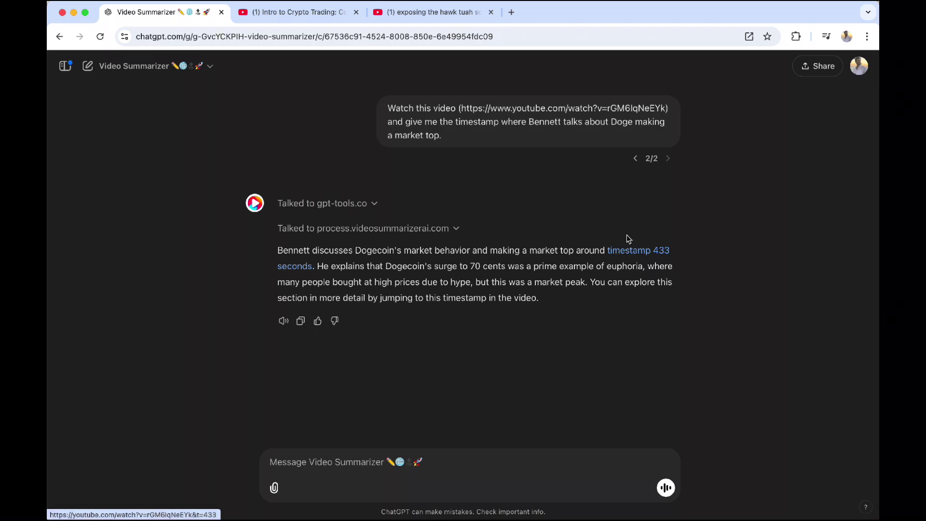
left_click(622, 249)
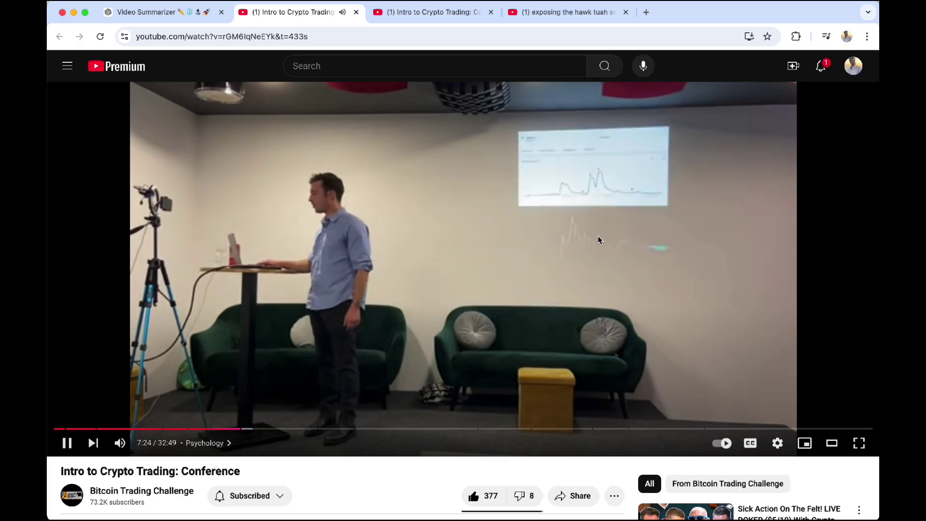
left_click(356, 13)
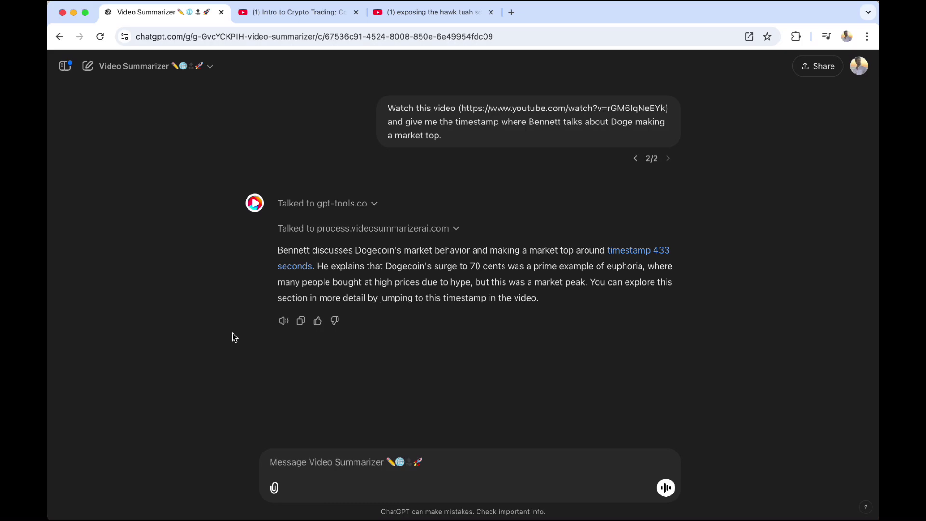
- Look over the Intro to Crypto Trading video page again and return to the Video Summarizer chat
left_click(296, 13)
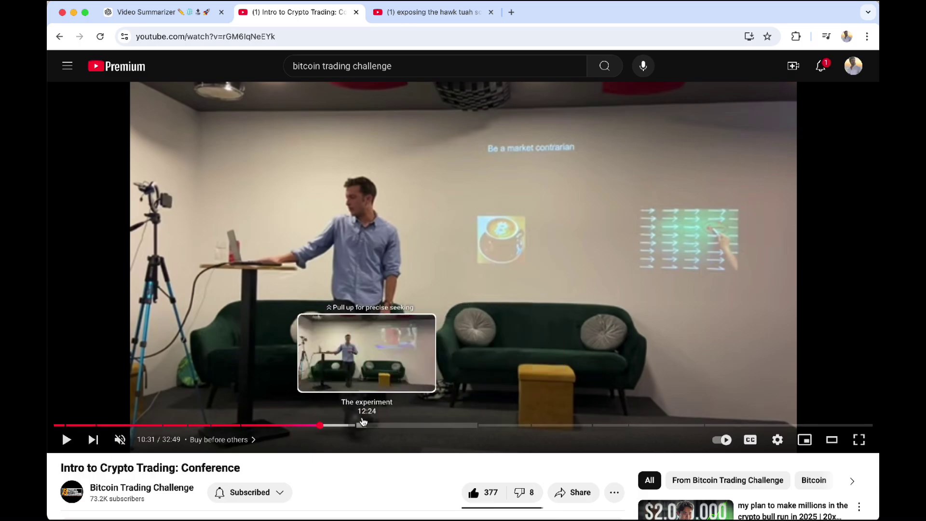
scroll(355, 385, "down", 4)
scroll(403, 369, "up", 4)
scroll(403, 339, "up", 1)
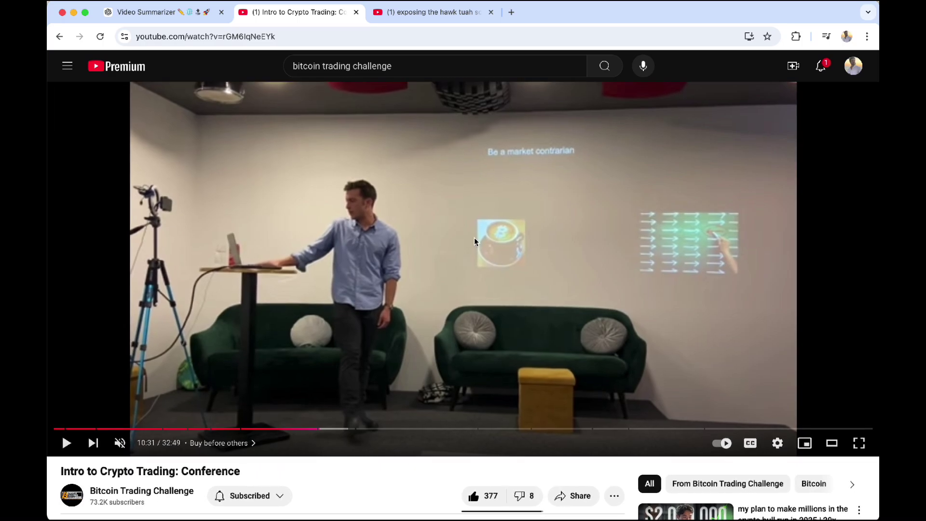
left_click(173, 12)
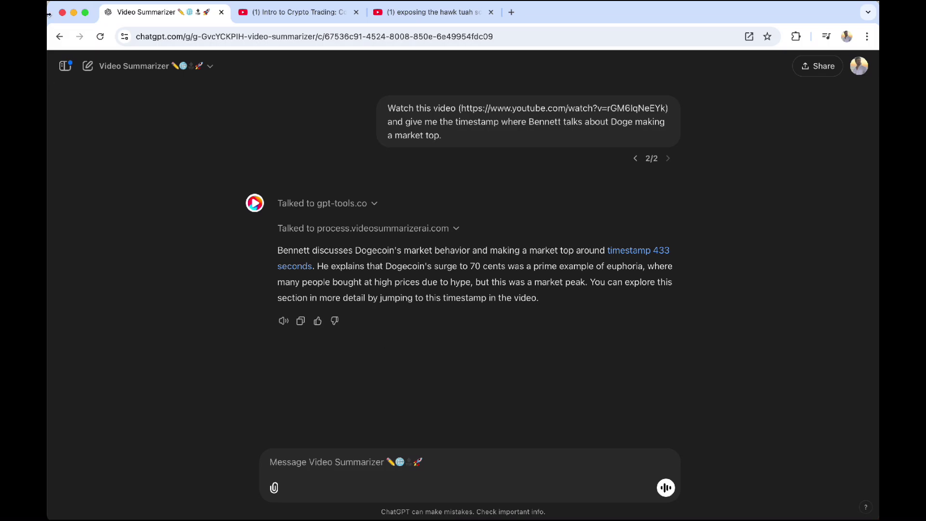
- Copy the web address of the "exposing the hawk tuah scam" YouTube video
left_click(415, 16)
scroll(388, 201, "down", 1)
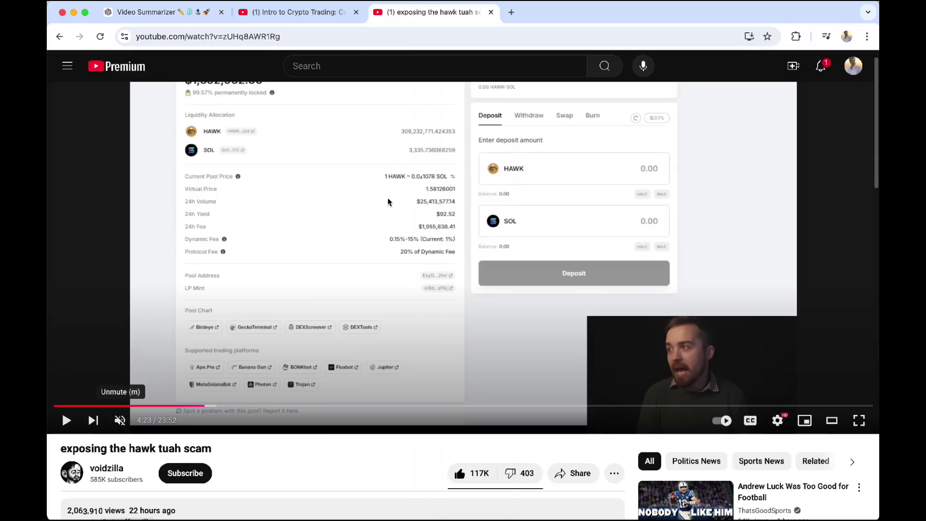
scroll(388, 202, "down", 2)
scroll(387, 200, "up", 3)
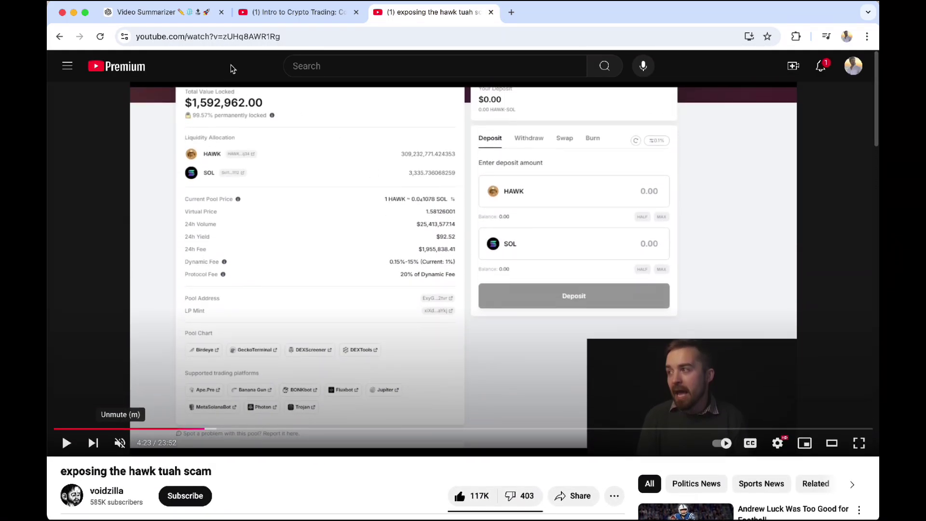
key("super+l")
key("super+c")
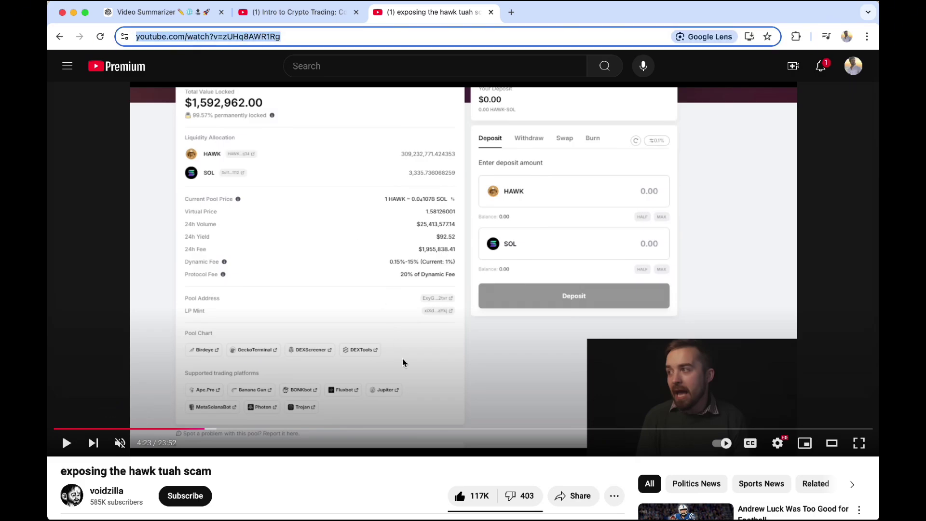
left_click(374, 469)
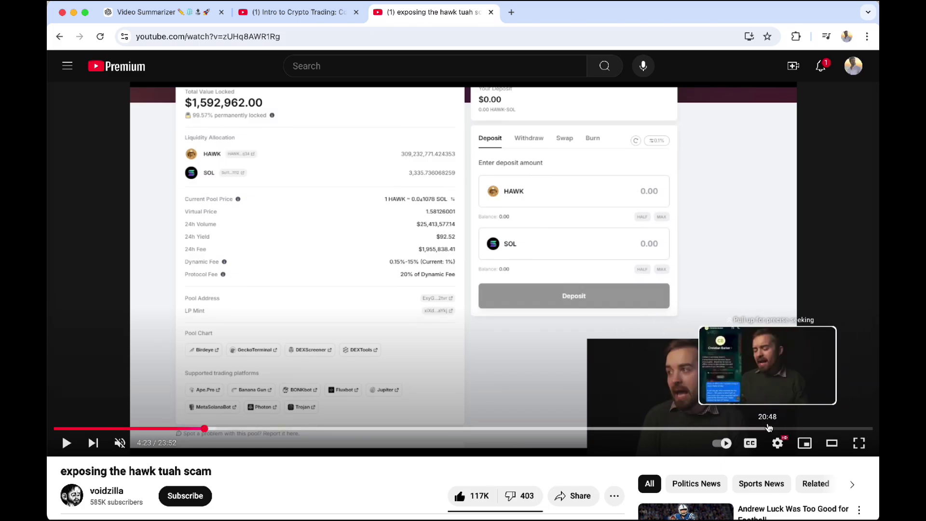
left_click(157, 13)
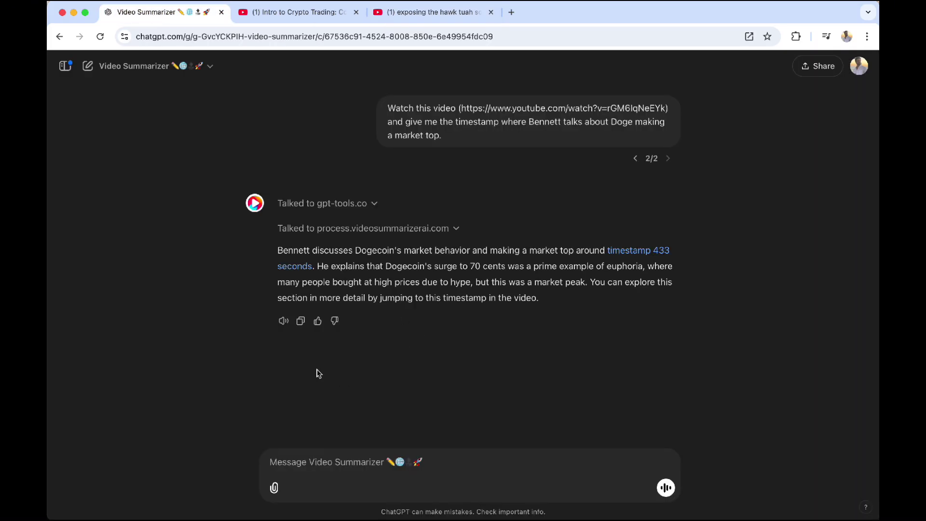
left_click(321, 464)
type("Watchui")
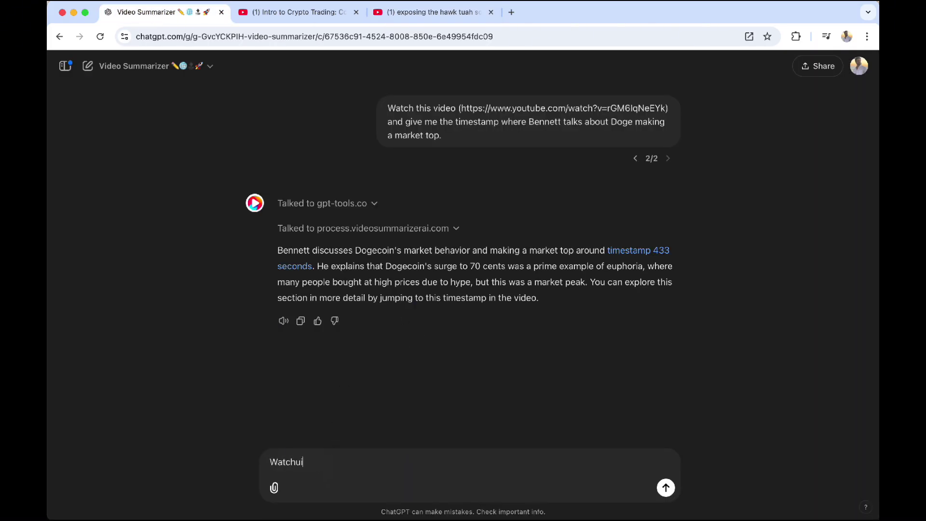
key("BackSpace")
key("BackSpace")
type("this video (")
key("super+v")
- Continue with ") and give me the exact timestamp where Coffeezilla showed his texts with" plus the lawyer's full name, and send the message
type(") and givd m")
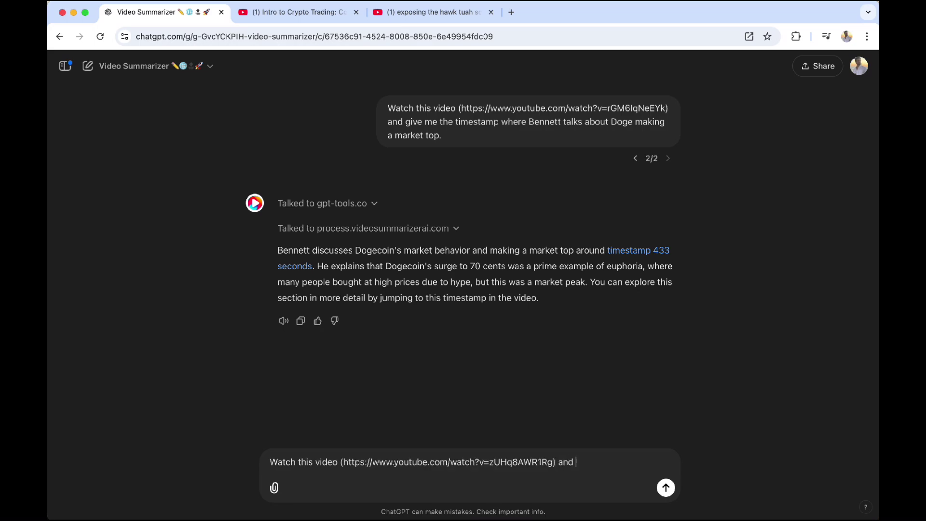
key("BackSpace")
key("BackSpace")
key("BackSpace")
type("e me the exact timest")
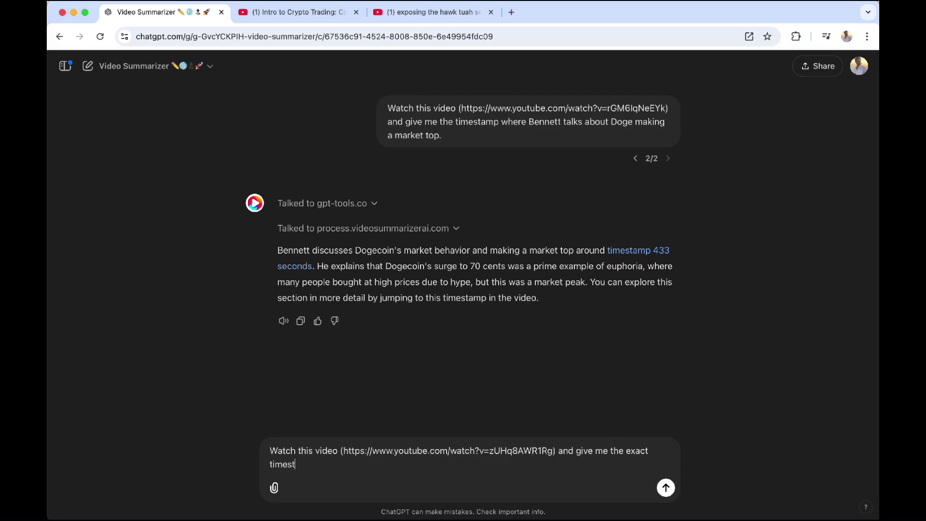
type("amp where Coffeezilla ta")
key("BackSpace")
key("BackSpace")
type("show")
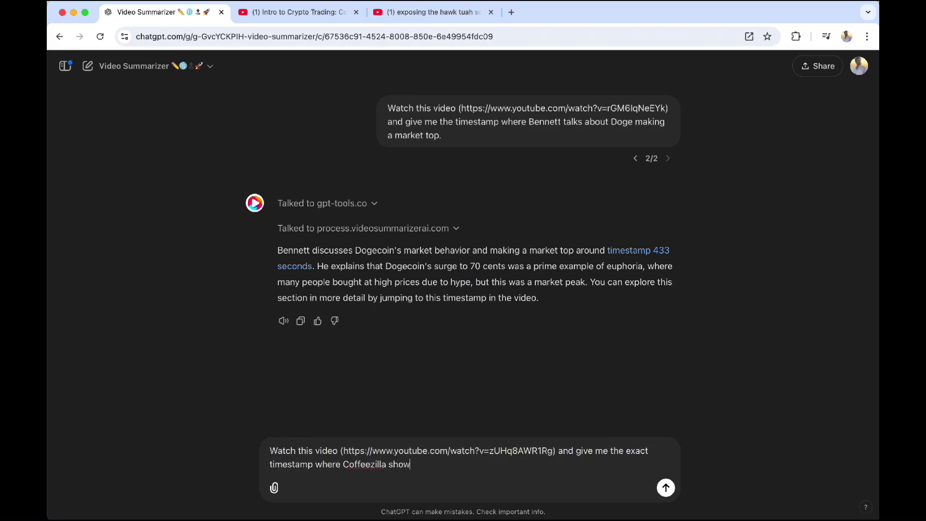
type("ed his texts with Christian B")
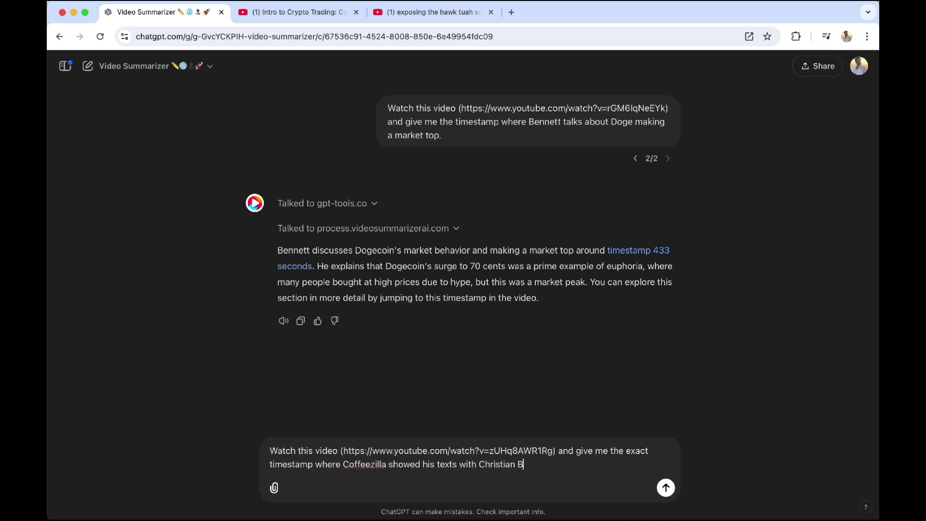
type("arkert.")
key("Return")
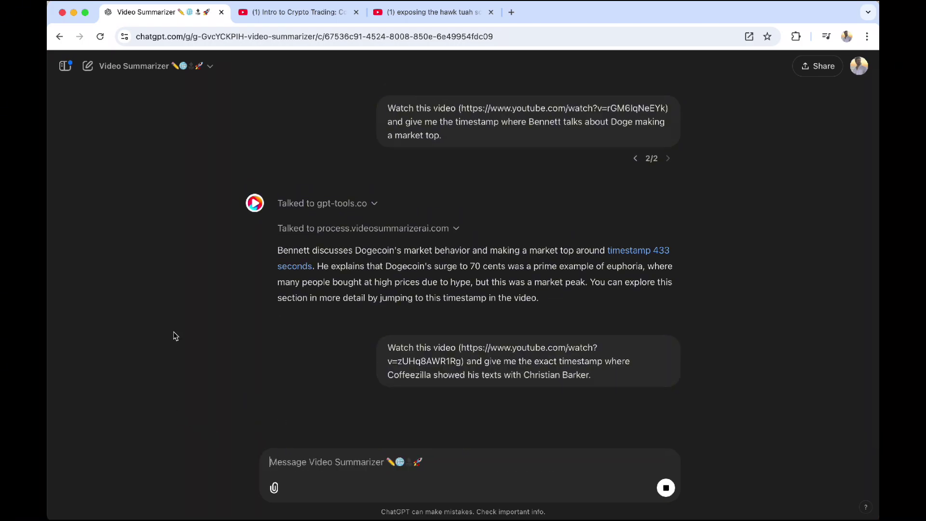
- View the Video Summarizer GPT's privacy settings for third-party actions and close them
left_click(194, 68)
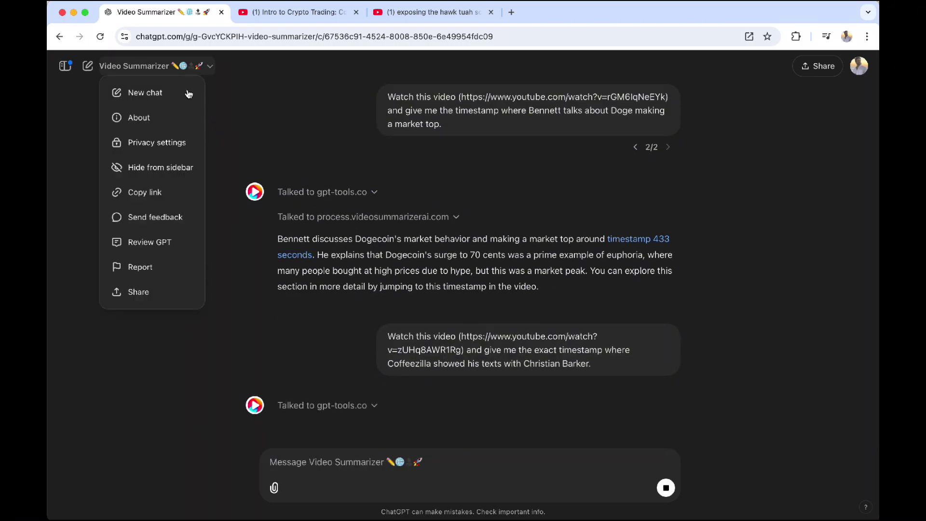
left_click(194, 141)
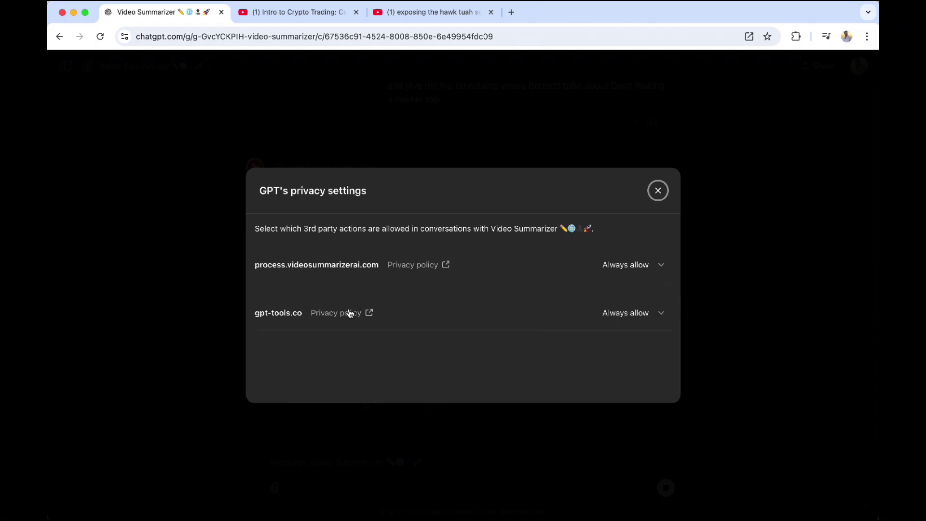
left_click(658, 191)
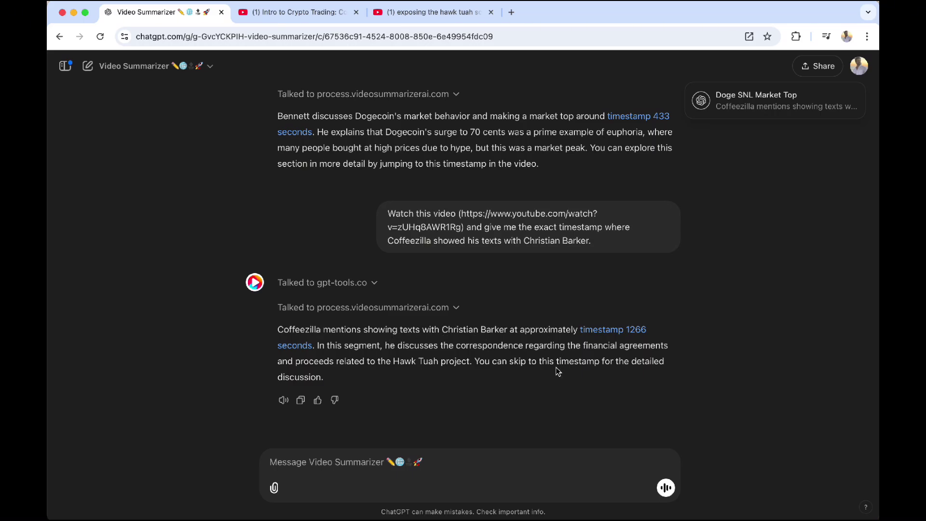
- Open the 1266-second timestamp link, pause the video, and jump back to 15:42 before returning to the text-message scene
left_click(623, 332)
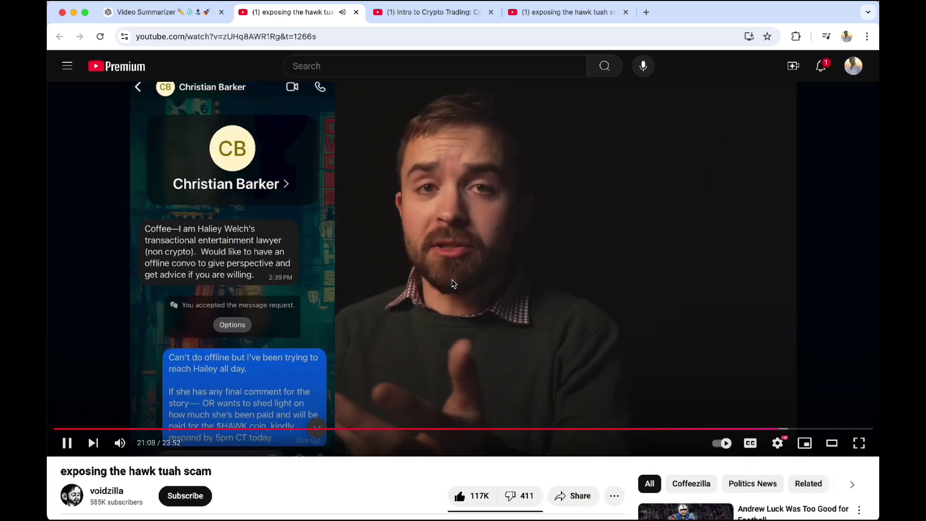
left_click(451, 283)
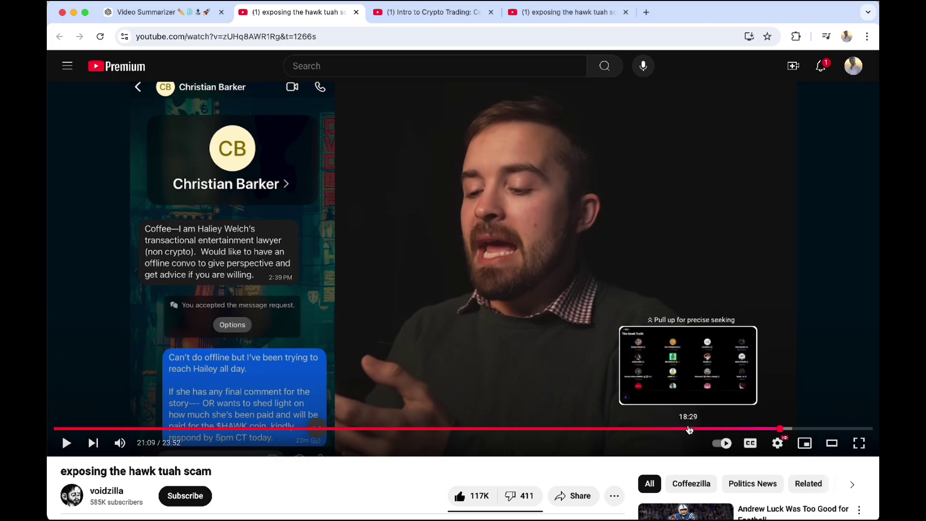
left_click_drag(680, 429, 592, 430)
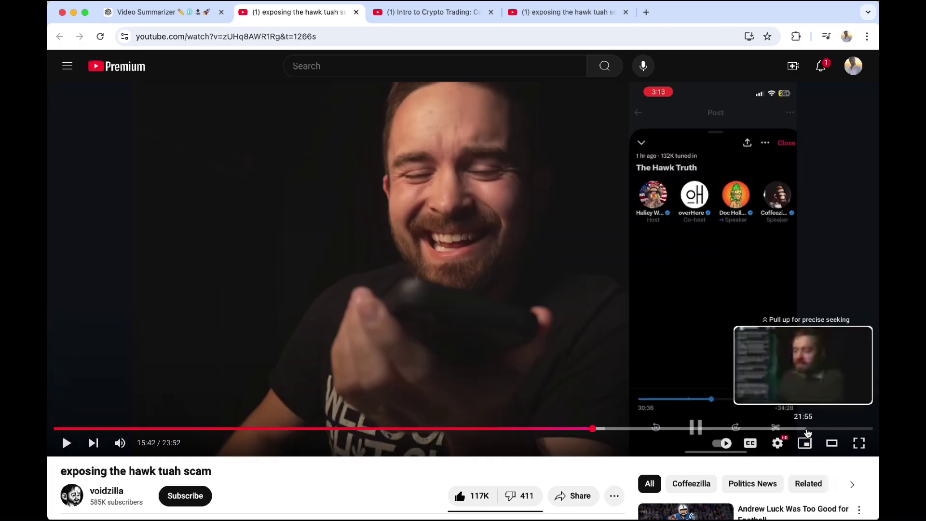
left_click(778, 429)
- Revisit the chat answer and open the Bitcoin Trading Challenge channel from the Intro to Crypto Trading video page
left_click(152, 14)
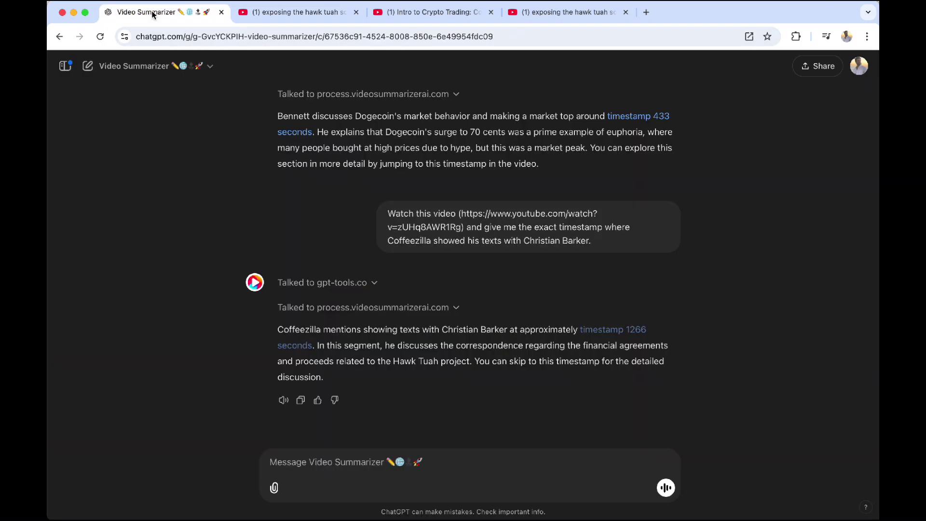
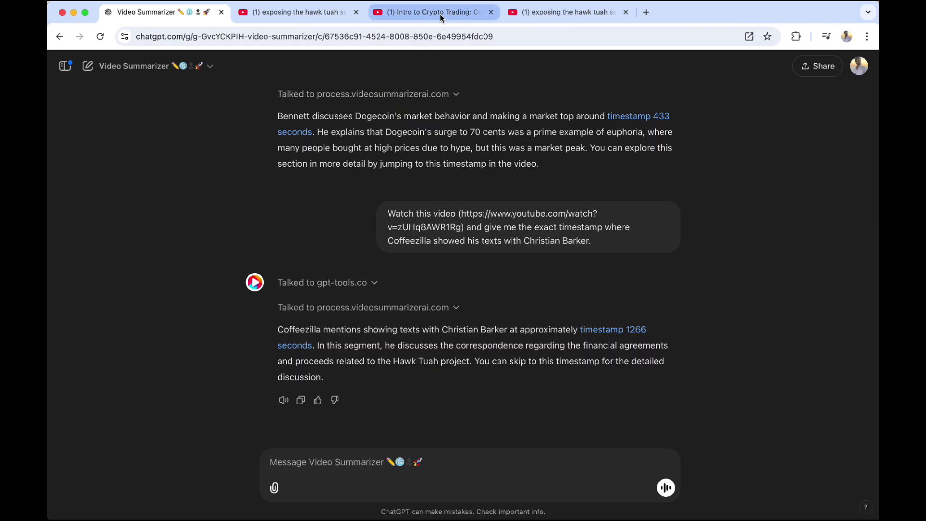
left_click(440, 14)
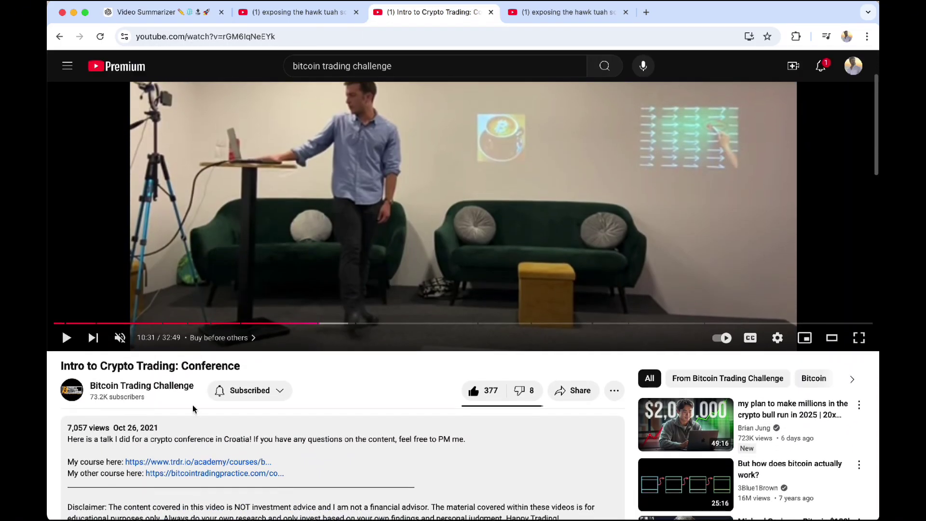
left_click(143, 391)
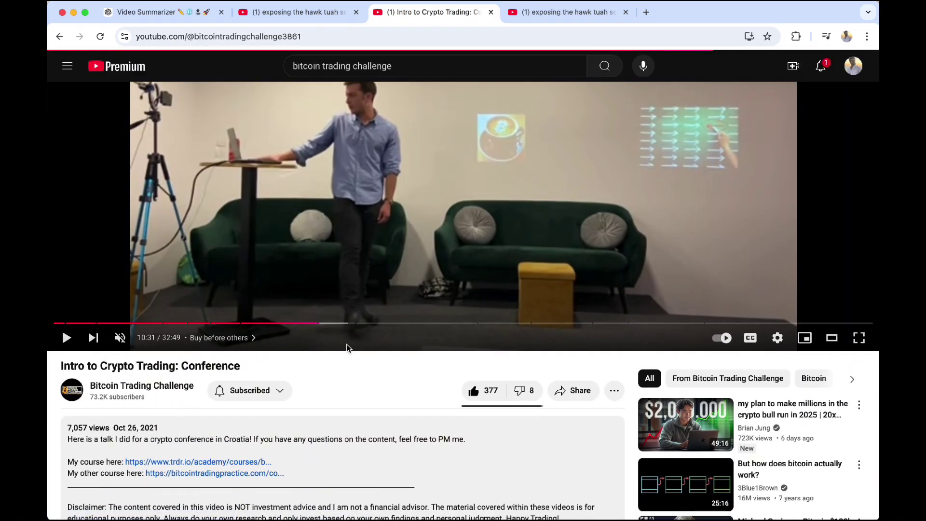
- Return to the Video Summarizer chat, copy the earlier Doge market-top prompt, and paste it as a new message
scroll(347, 348, "up", 3)
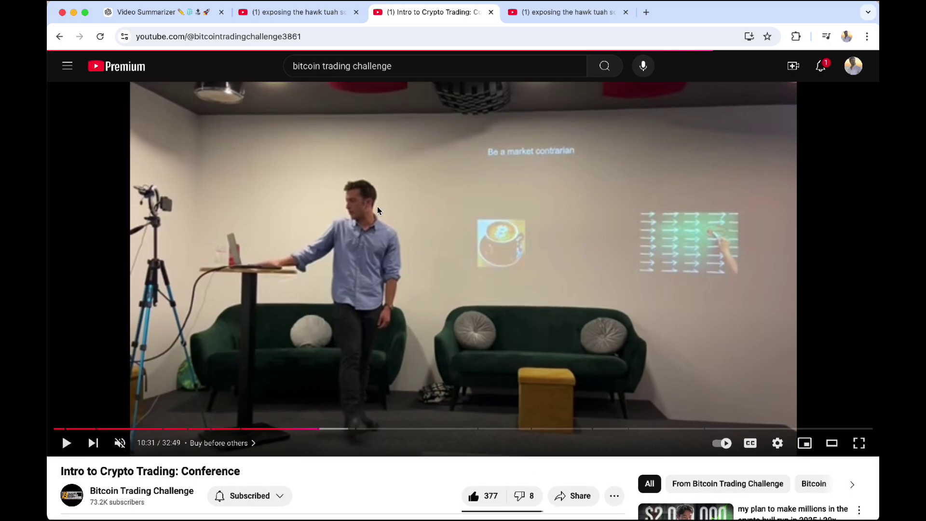
left_click(201, 17)
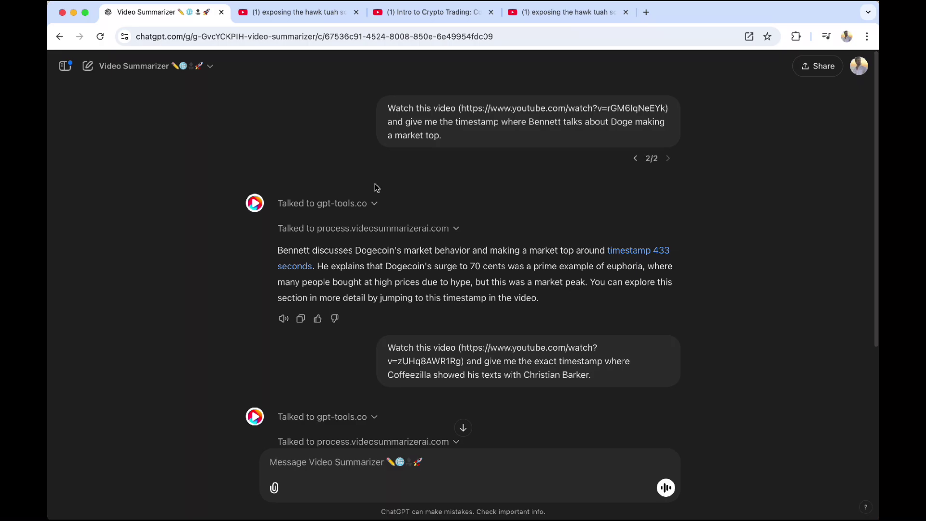
left_click_drag(390, 109, 466, 140)
scroll(363, 366, "down", 3)
left_click(354, 453)
type("Watch this video (https://www.youtube.com/watch?v=rGM6IqNeEYk) and give me the timestamp where Bennett talks about Doge making a market top.")
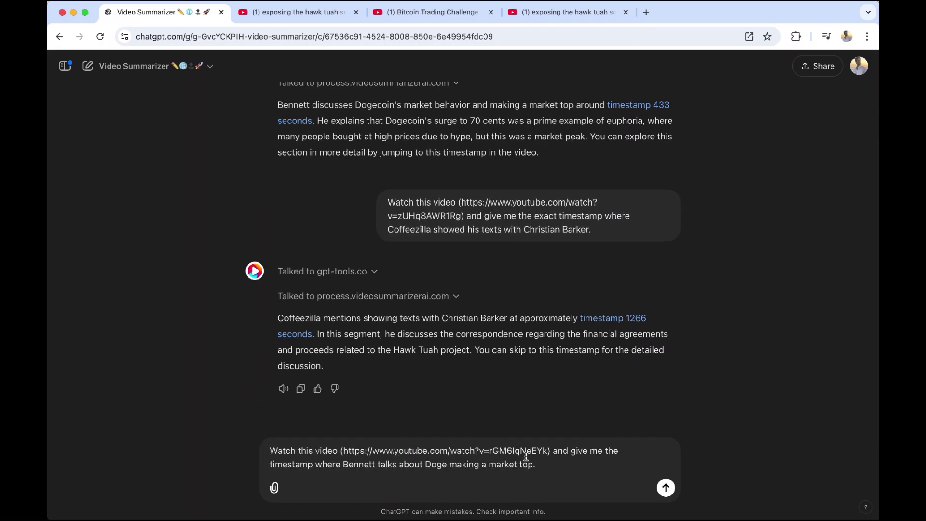
- Replace the prompt's ending with "a summary of how I can use the information that he gave out in order to trade today." and send it
key("alt+BackSpace")
key("alt+BackSpace")
key("alt+BackSpace")
key("alt+BackSpace")
key("alt+BackSpace")
key("alt+BackSpace")
key("alt+BackSpace")
key("alt+BackSpace")
key("alt+BackSpace")
key("alt+BackSpace")
type("a summ")
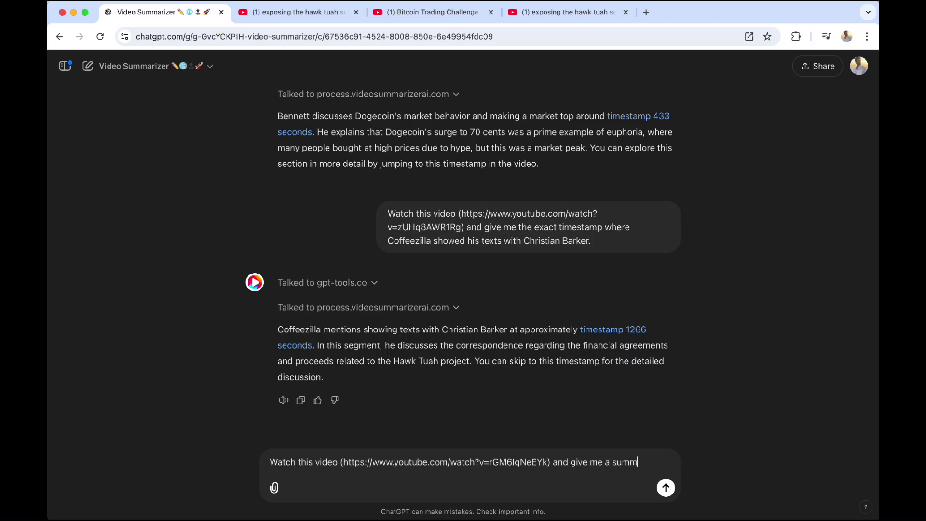
type("ary of how I can use the information that he gave out in order to trade today.")
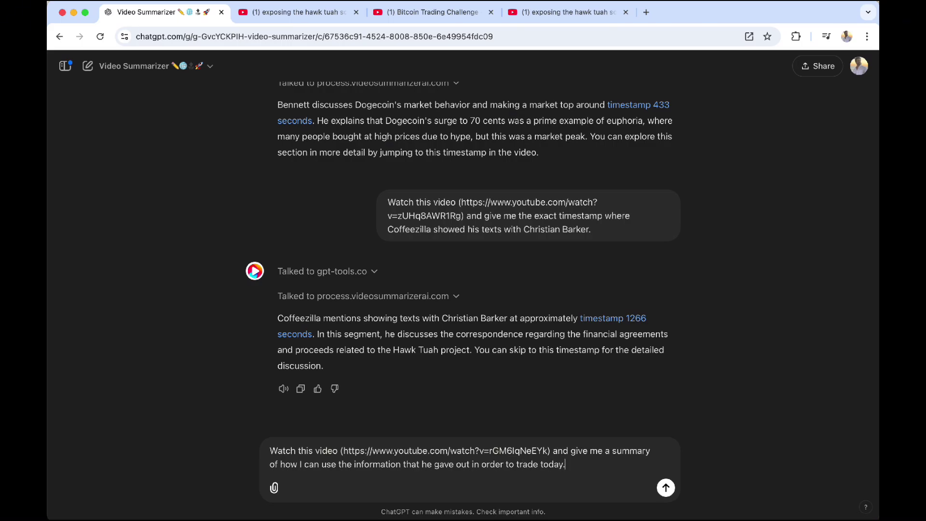
key("Return")
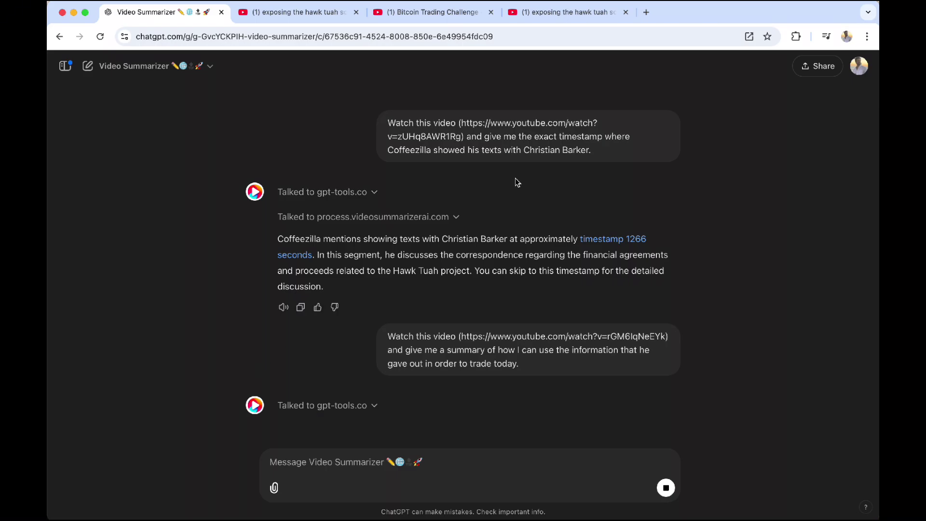
- Switch to YouTube and list the Bitcoin Trading Challenge channel's videos sorted by Popular
left_click(427, 12)
left_click(290, 310)
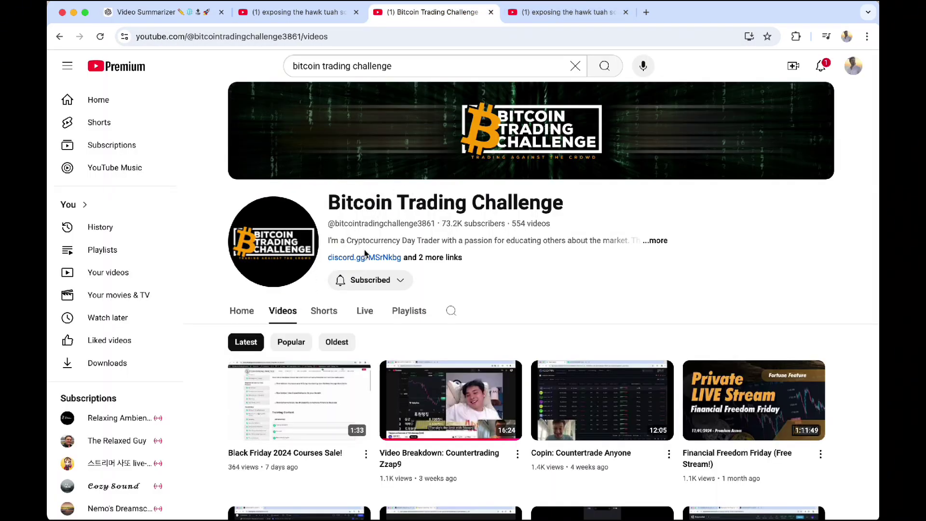
left_click(303, 346)
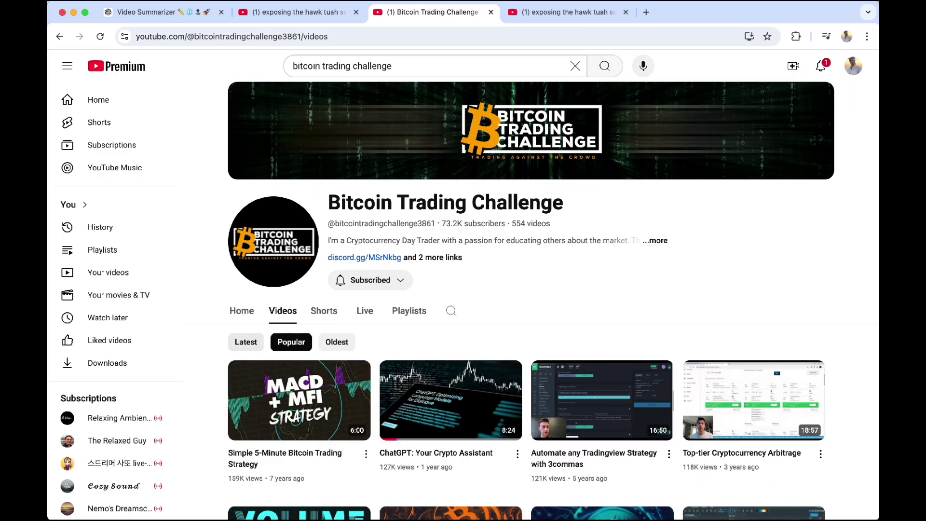
- Return to the ChatGPT conversation and read the trading summary through its strategies, suggested tools and closing paragraph
left_click(144, 13)
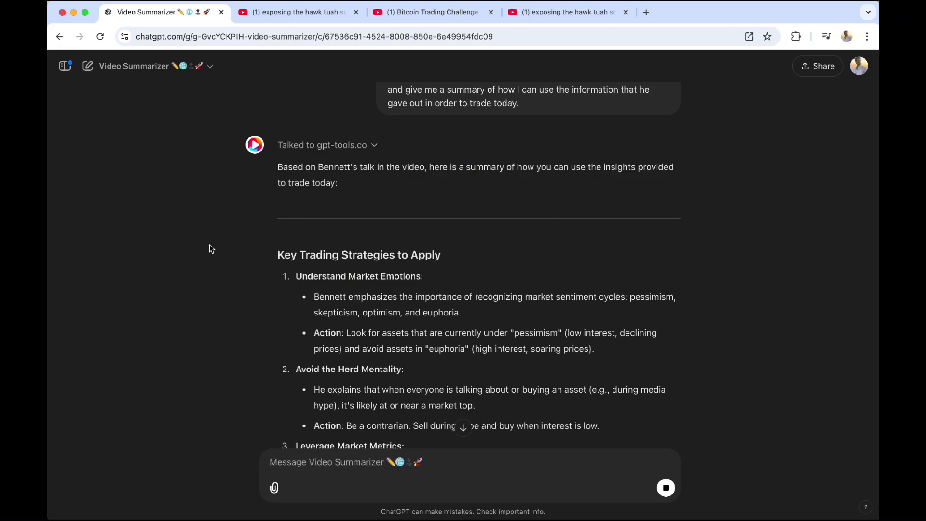
scroll(209, 244, "down", 3)
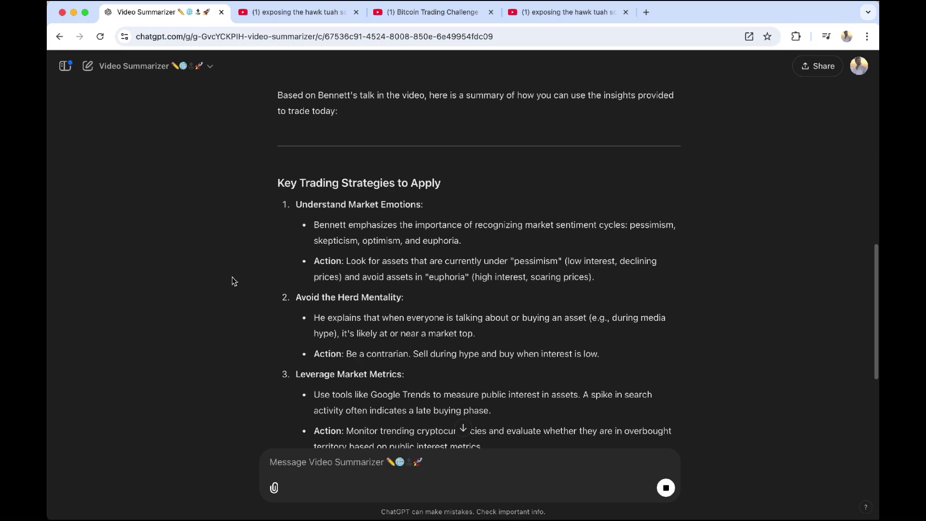
scroll(233, 281, "down", 2)
scroll(275, 306, "down", 3)
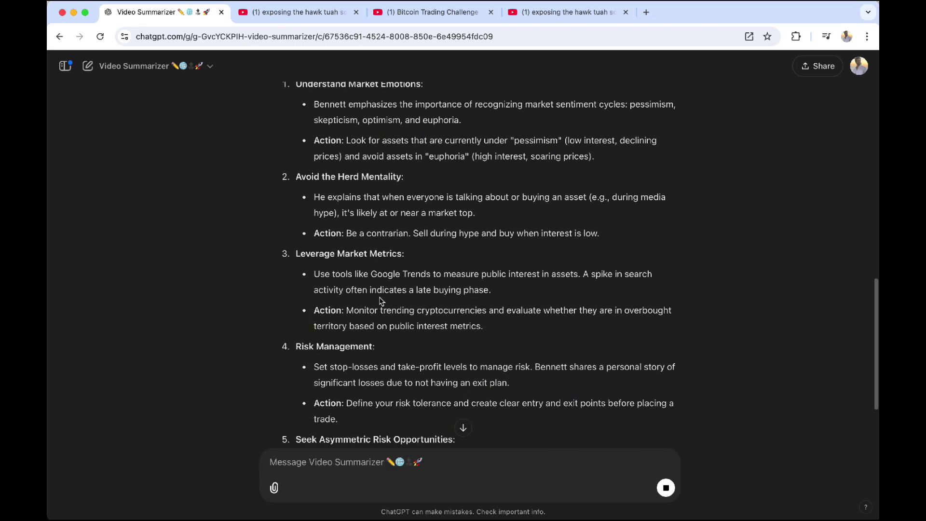
scroll(261, 296, "down", 3)
scroll(290, 309, "down", 1)
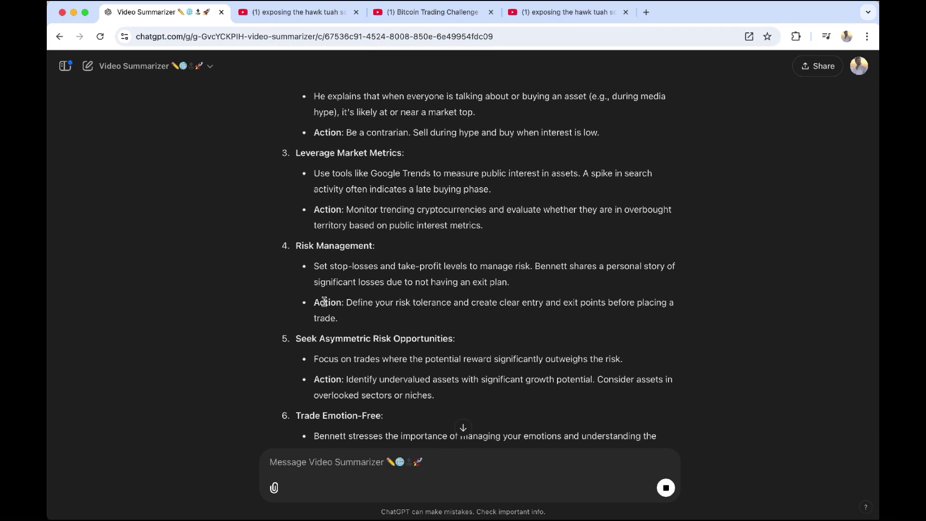
scroll(328, 309, "down", 2)
scroll(261, 271, "down", 6)
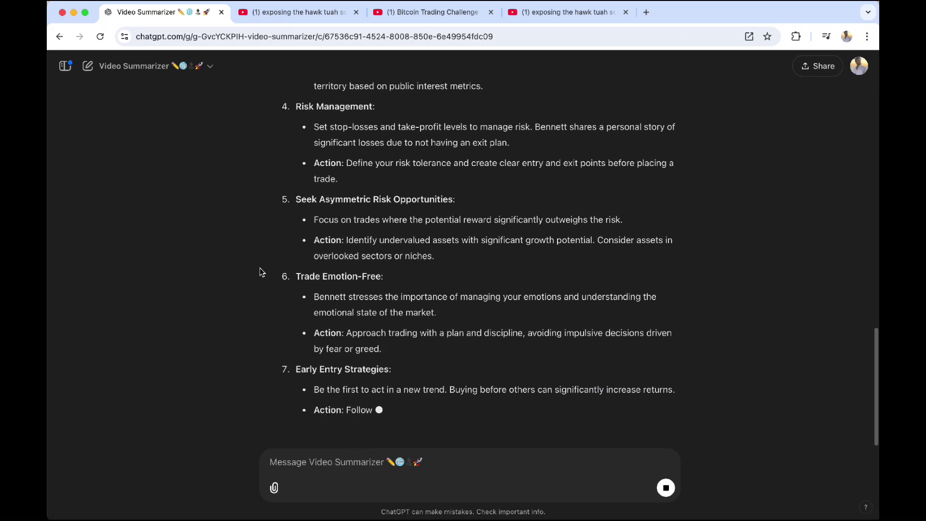
scroll(273, 248, "up", 1)
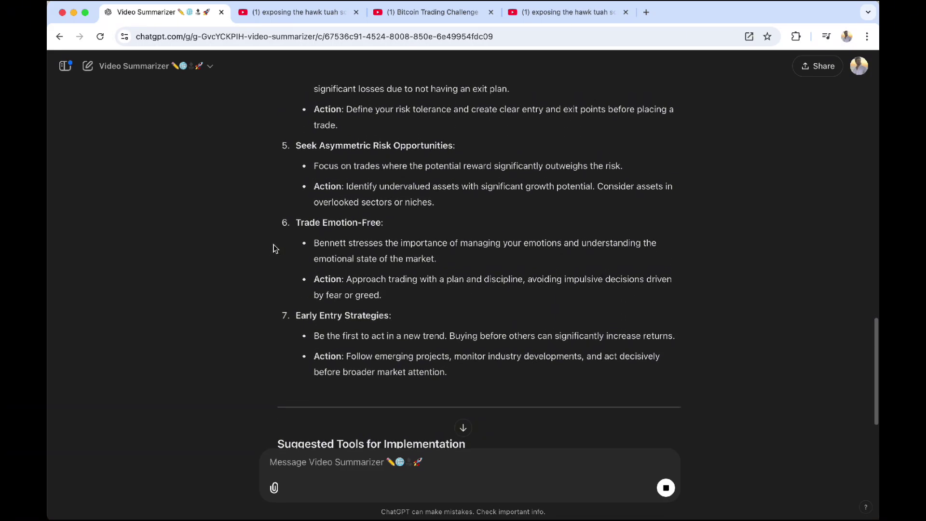
scroll(281, 315, "down", 3)
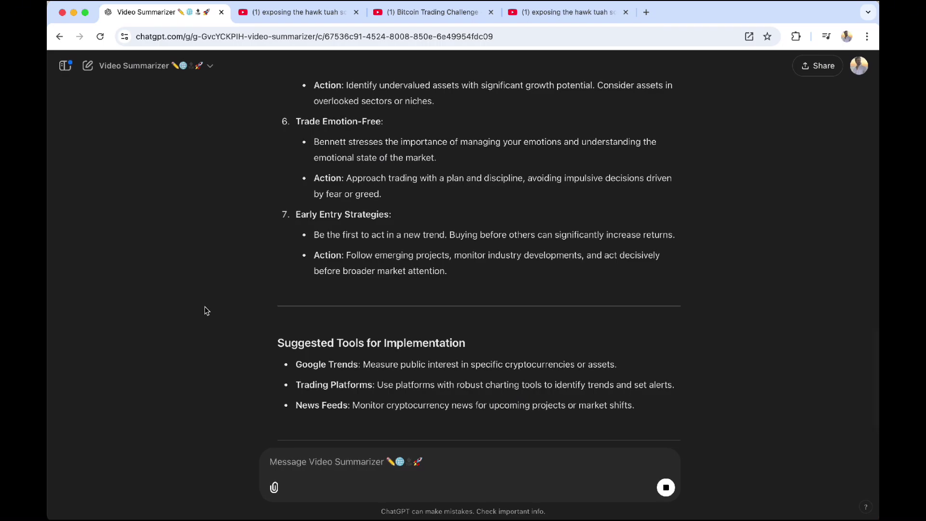
scroll(211, 310, "down", 2)
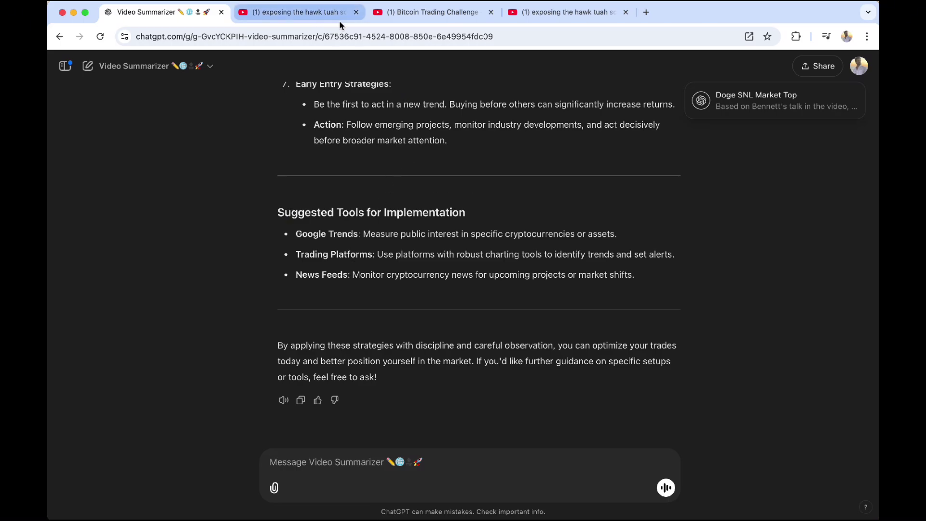
- Browse the Bitcoin Trading Challenge channel's popular videos on YouTube, and re-sort the list by Latest
left_click(406, 12)
scroll(412, 320, "down", 3)
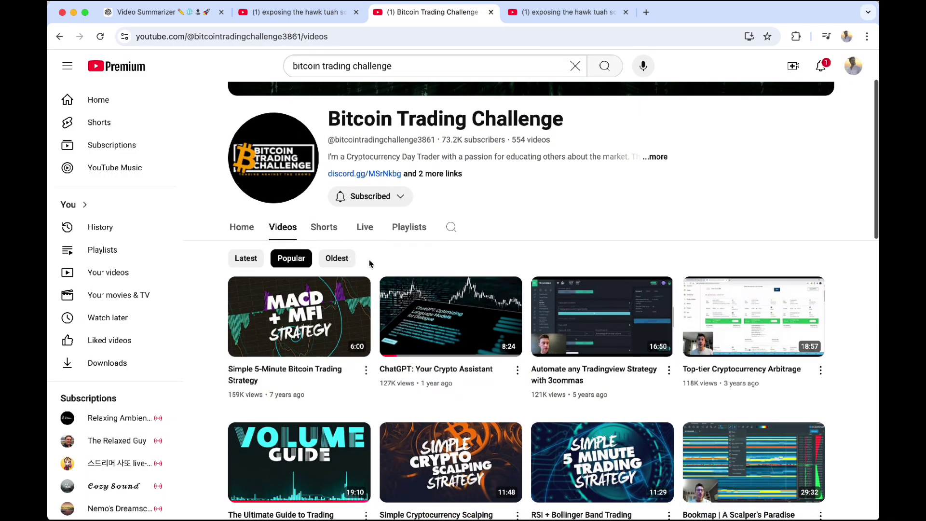
scroll(387, 256, "up", 4)
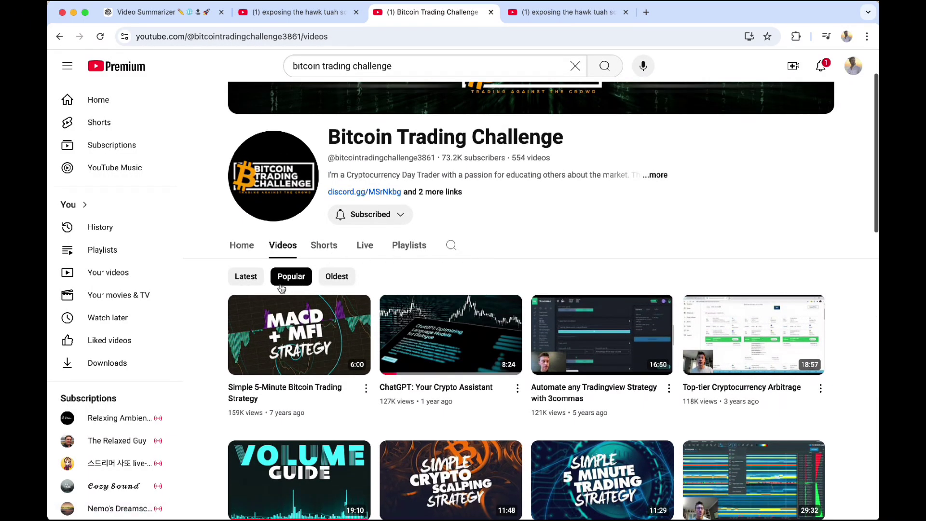
scroll(384, 285, "down", 4)
scroll(385, 285, "down", 4)
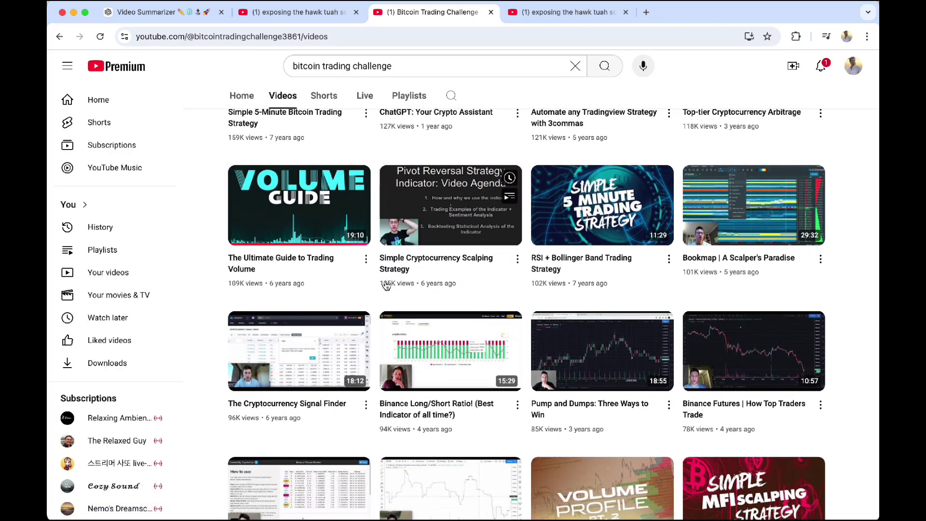
scroll(381, 287, "up", 8)
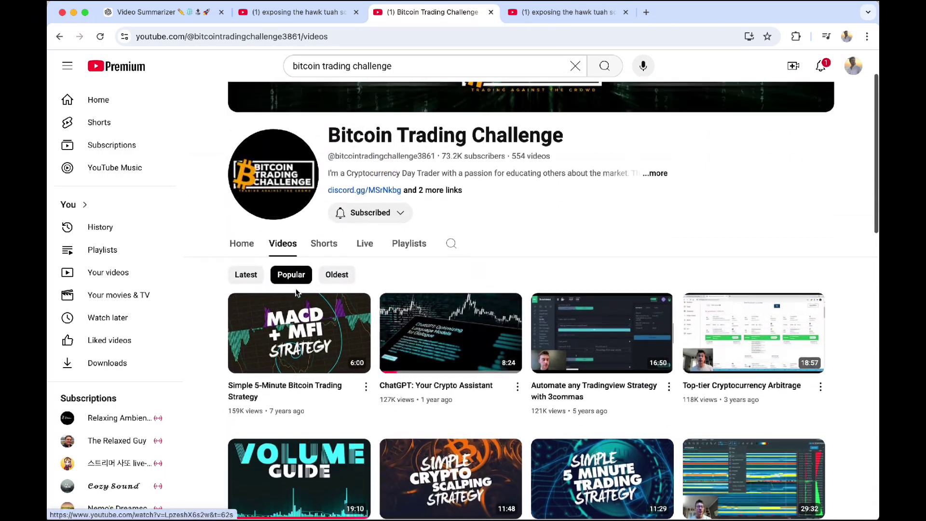
left_click(249, 275)
scroll(387, 305, "down", 2)
scroll(388, 304, "up", 2)
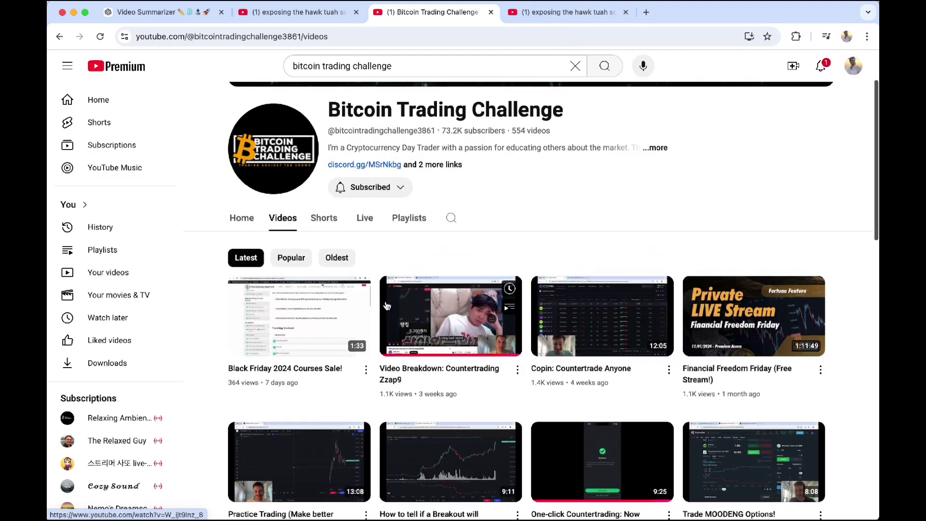
- Search YouTube for "bitcoin trading challenge volume" and open the video The Ultimate Guide to Trading Volume
left_click(409, 72)
type("vo")
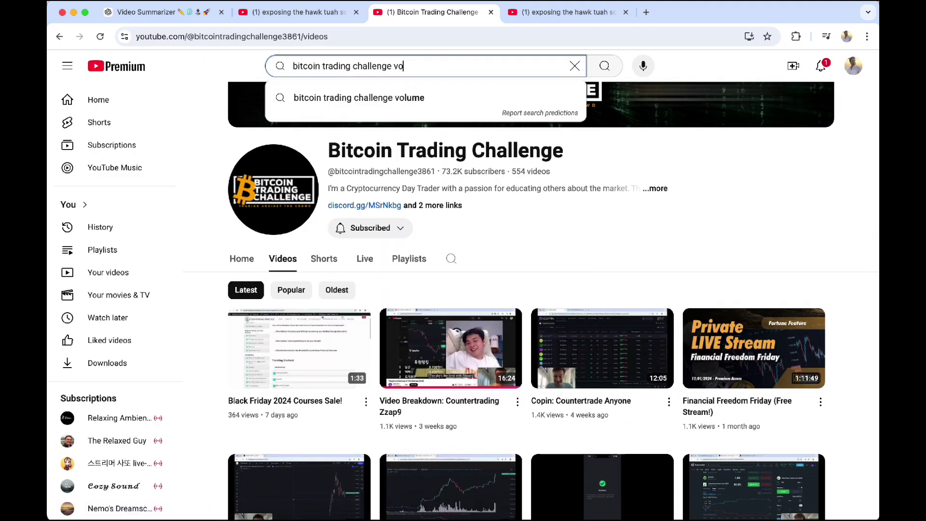
key("Return")
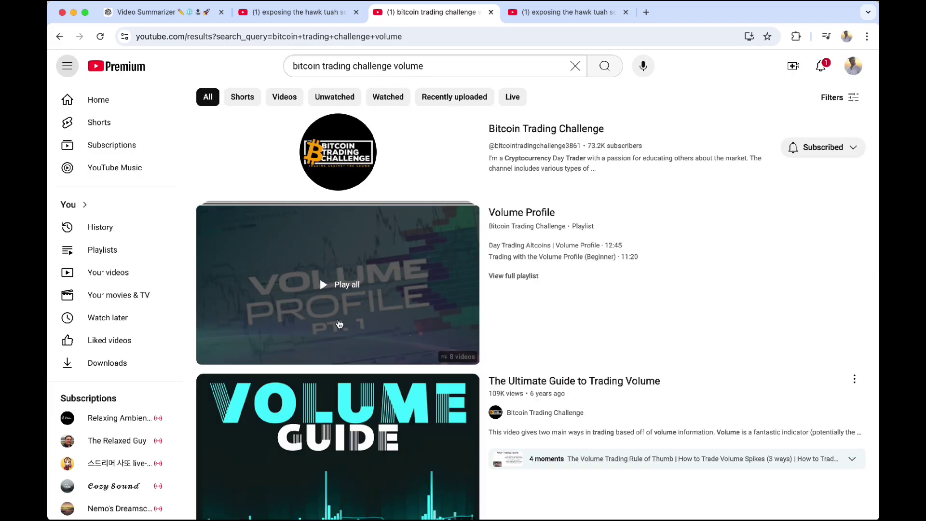
scroll(338, 299, "down", 3)
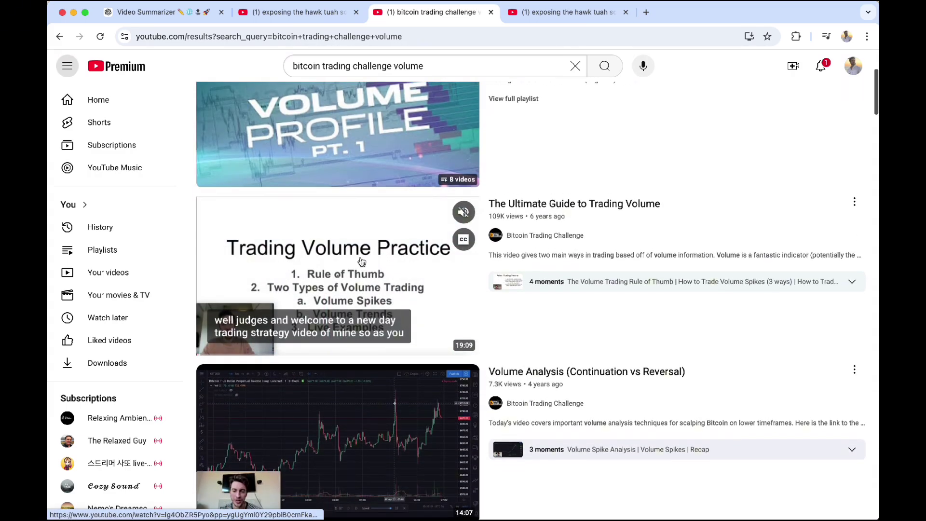
scroll(360, 256, "down", 4)
scroll(360, 256, "down", 10)
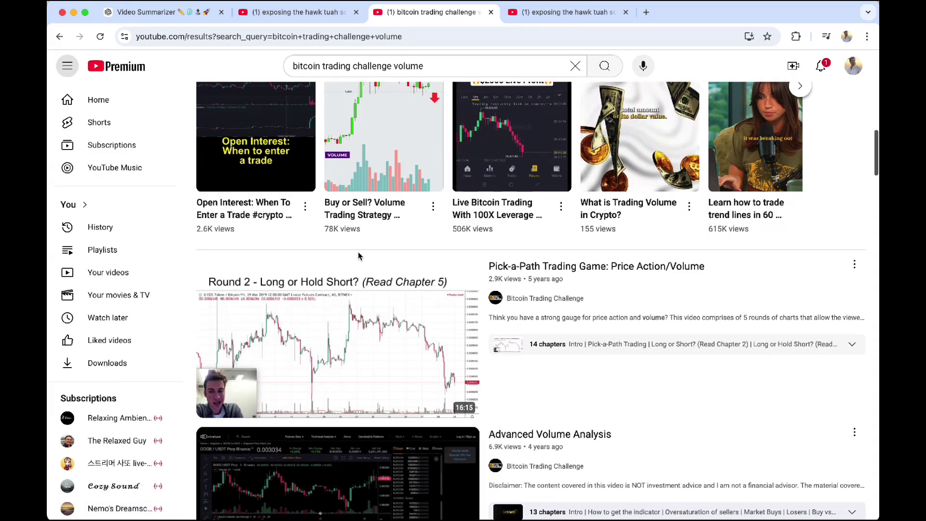
scroll(360, 256, "up", 15)
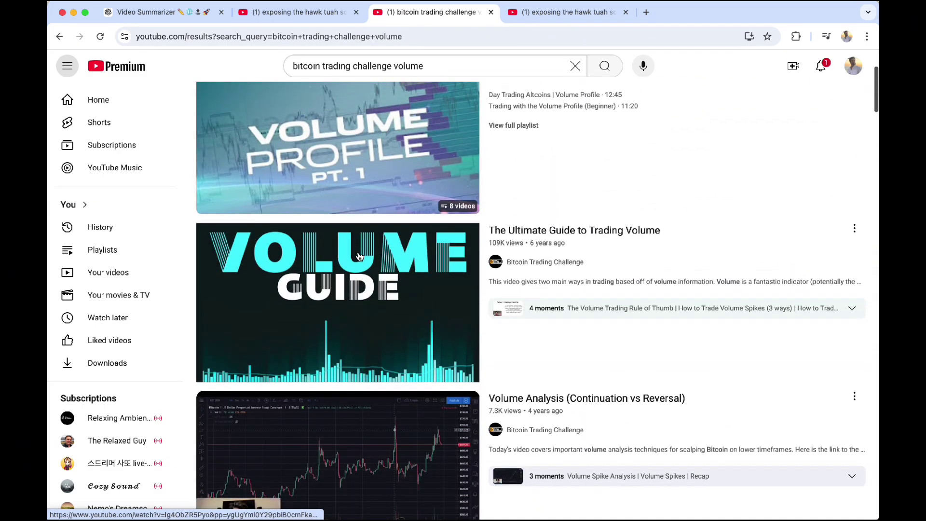
left_click(359, 256)
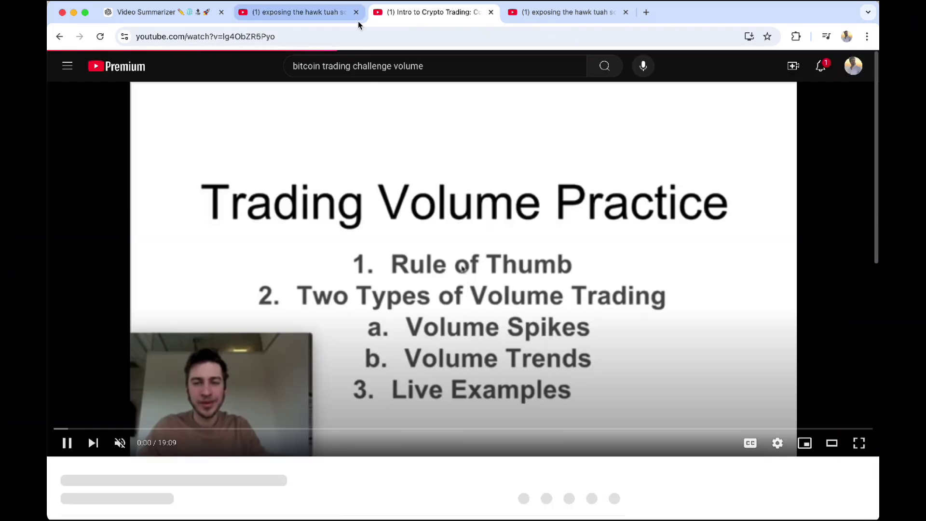
- Select the volume guide video's web address and pause its playback at 0:03
left_click(355, 37)
left_click(323, 237)
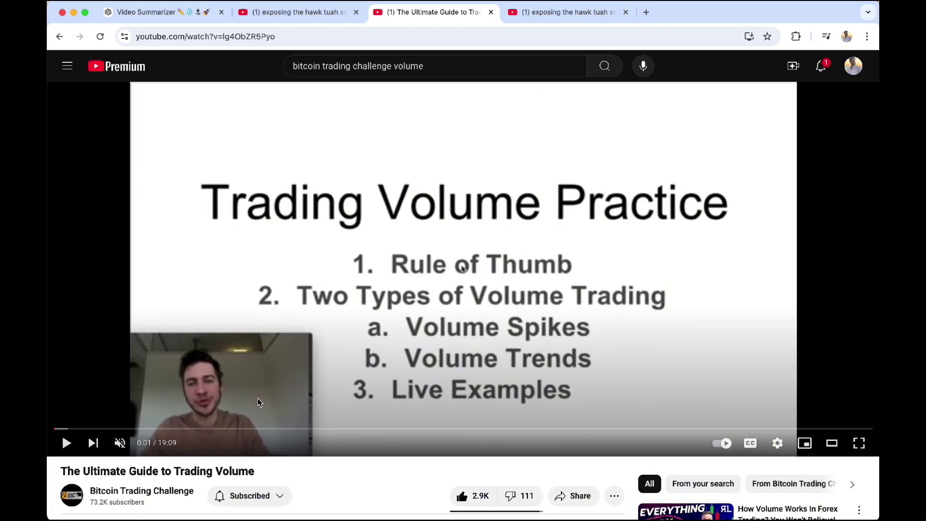
left_click(284, 389)
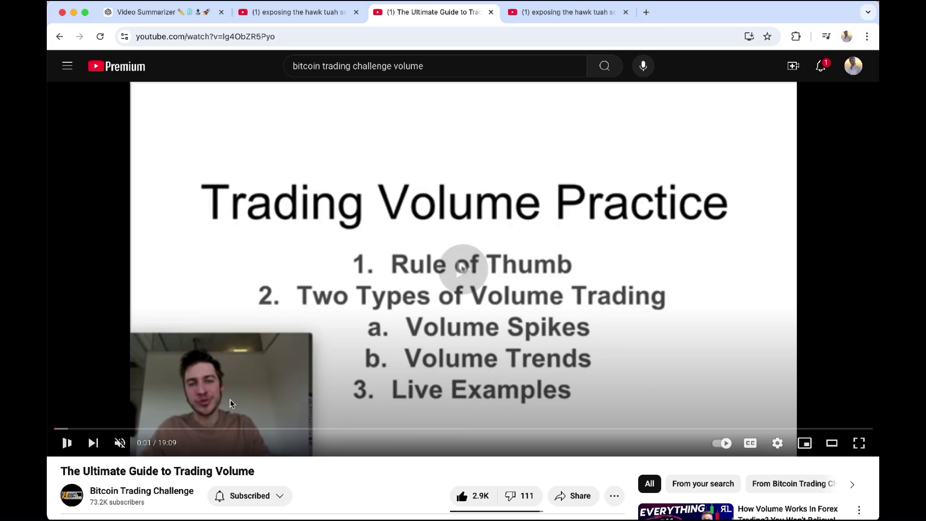
left_click(431, 263)
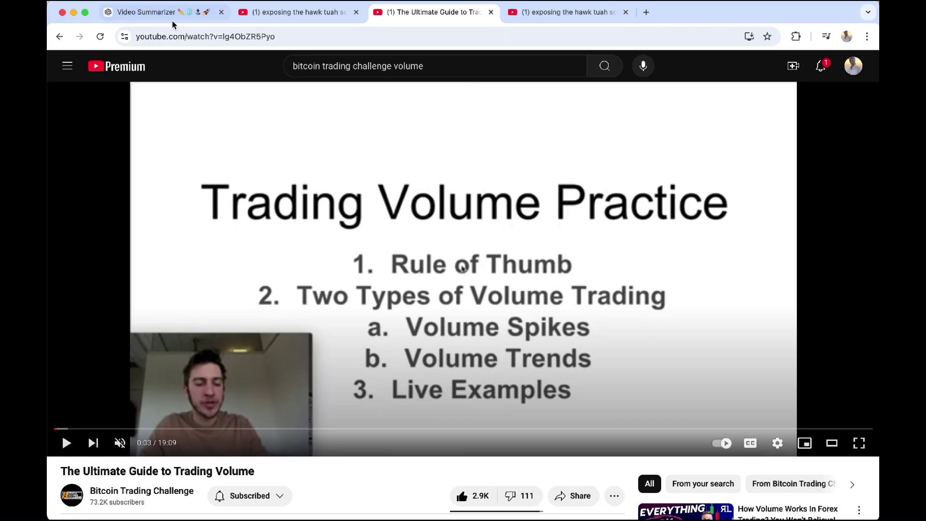
- Expand the video's description and examine its timestamps and key moments
scroll(388, 321, "down", 4)
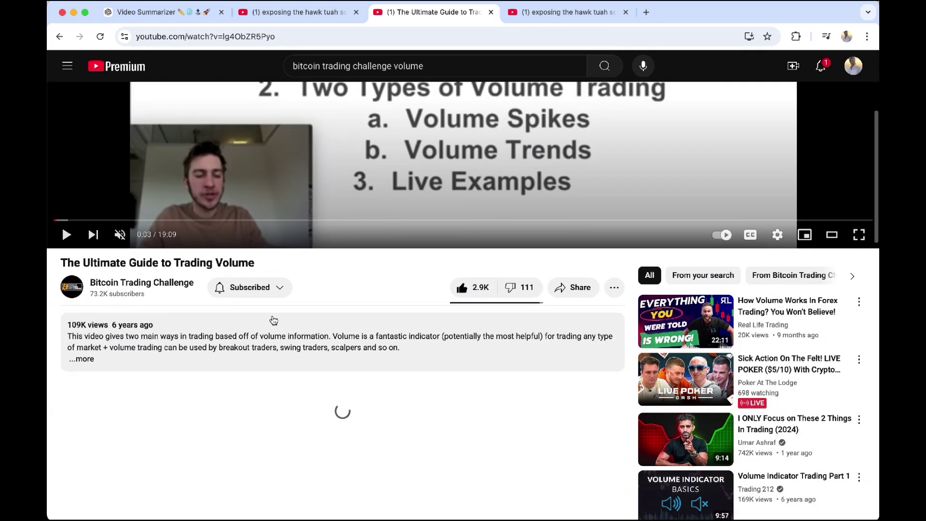
left_click(388, 321)
scroll(389, 321, "down", 4)
scroll(388, 322, "down", 4)
scroll(388, 321, "down", 1)
scroll(232, 285, "up", 2)
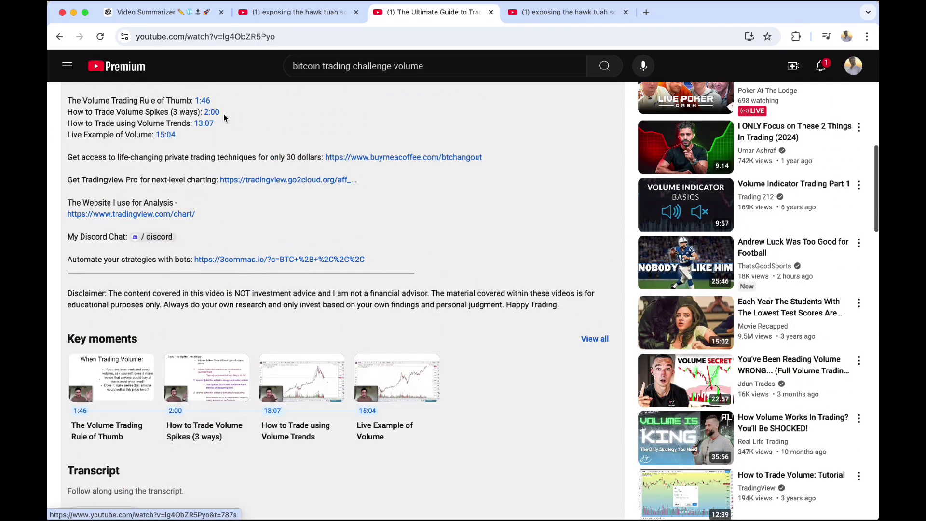
scroll(224, 118, "up", 5)
scroll(180, 331, "up", 6)
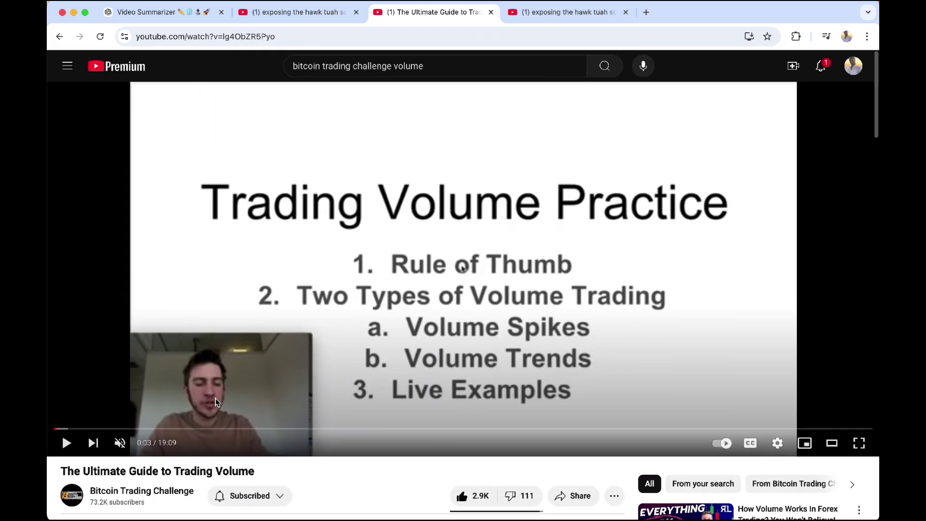
- Jump ahead in the volume guide video to 7:06 to view the chart example
left_click_drag(264, 429, 358, 431)
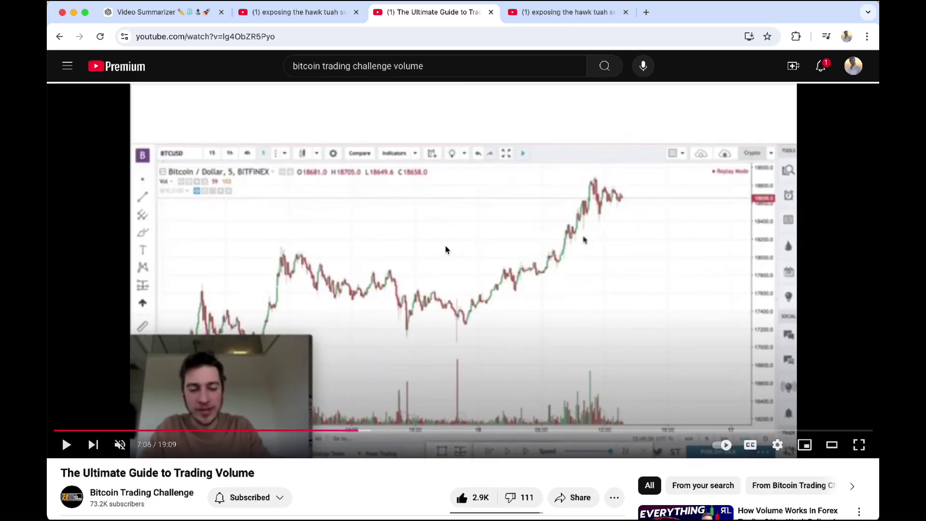
scroll(463, 289, "down", 6)
scroll(463, 289, "up", 6)
left_click(154, 12)
type("Su")
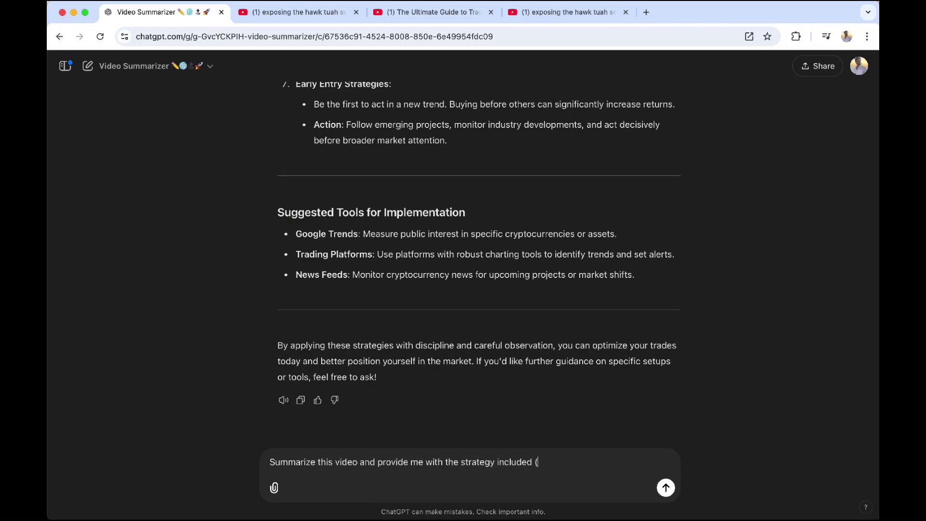
type("https://www.youtube.com/watch?v=lg4ObZR5Pyo")
type(")")
key("Return")
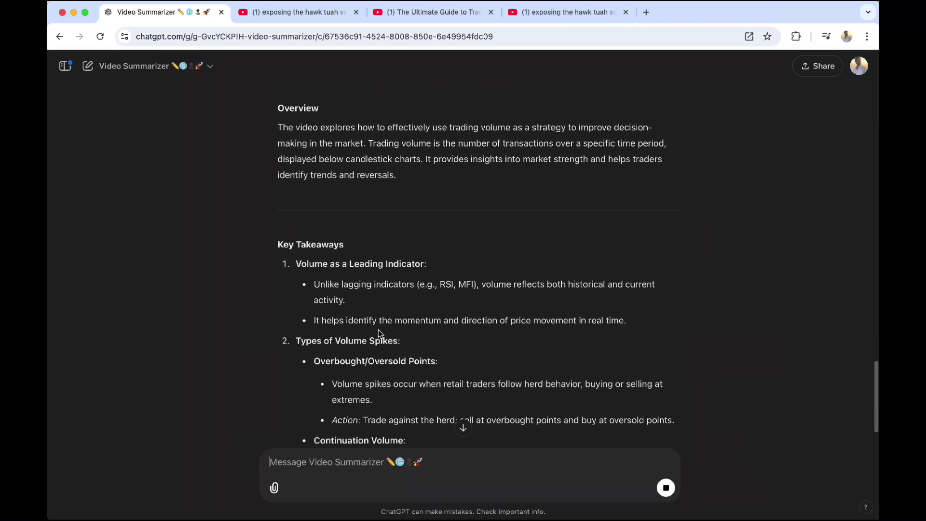
- Check the summary's title and overview against the trading volume guide video on YouTube, and return to the ChatGPT chat
scroll(273, 344, "up", 3)
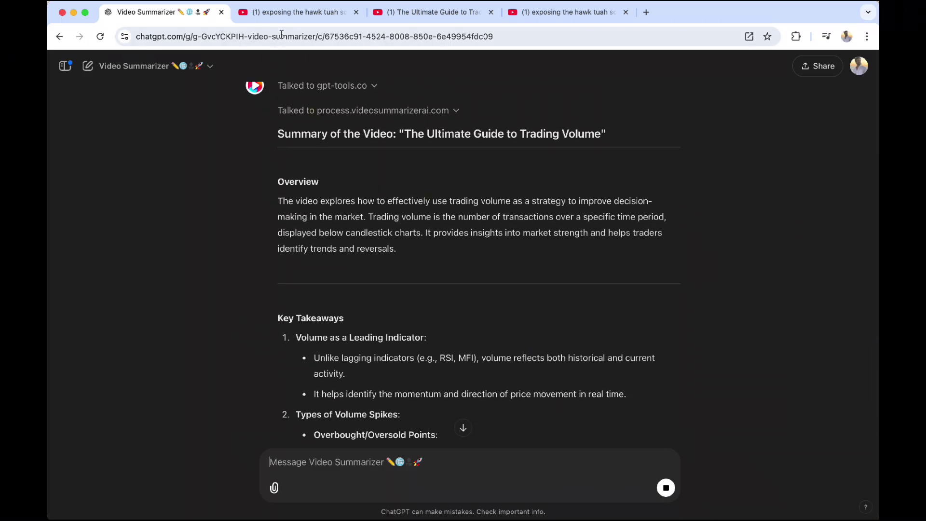
left_click(456, 14)
scroll(413, 276, "down", 2)
scroll(412, 277, "up", 2)
left_click(188, 22)
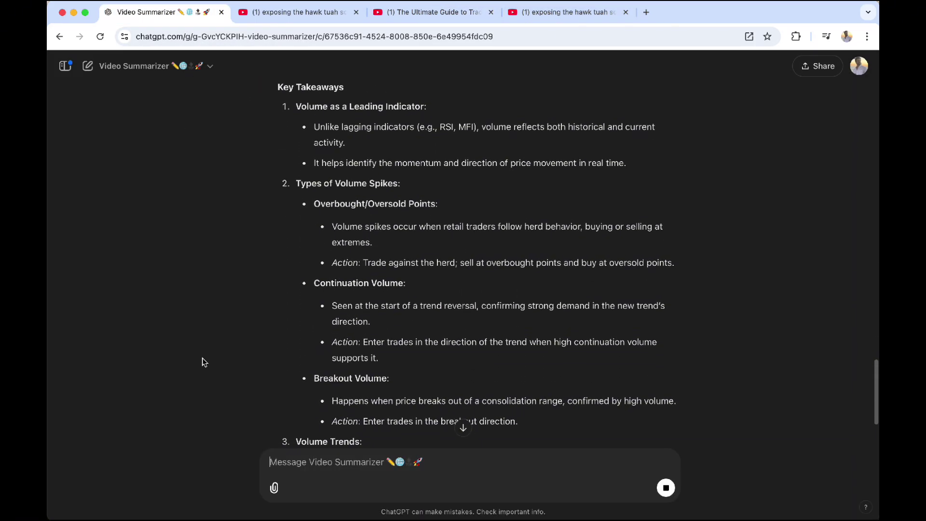
- Read through the volume guide summary's Key Takeaways and Trading Strategy from the Video sections, down to the Practical Example
scroll(203, 362, "up", 3)
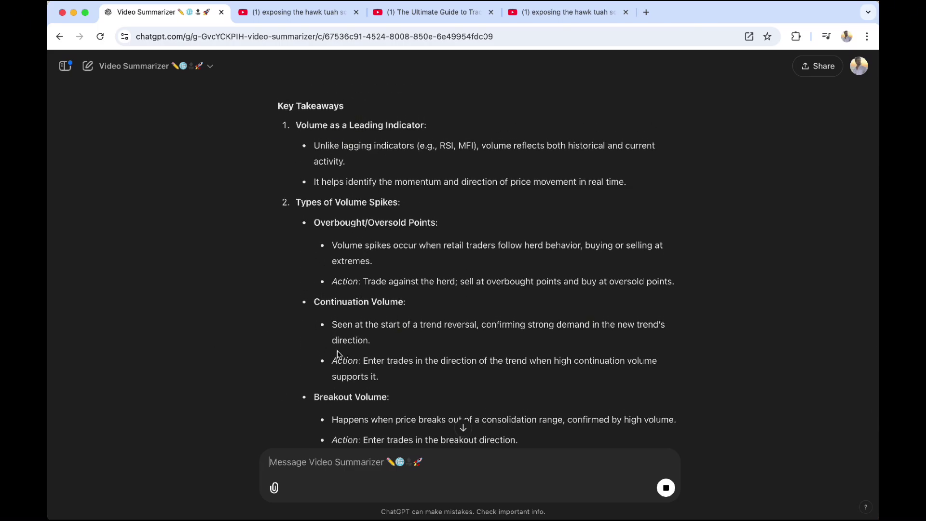
scroll(333, 349, "down", 1)
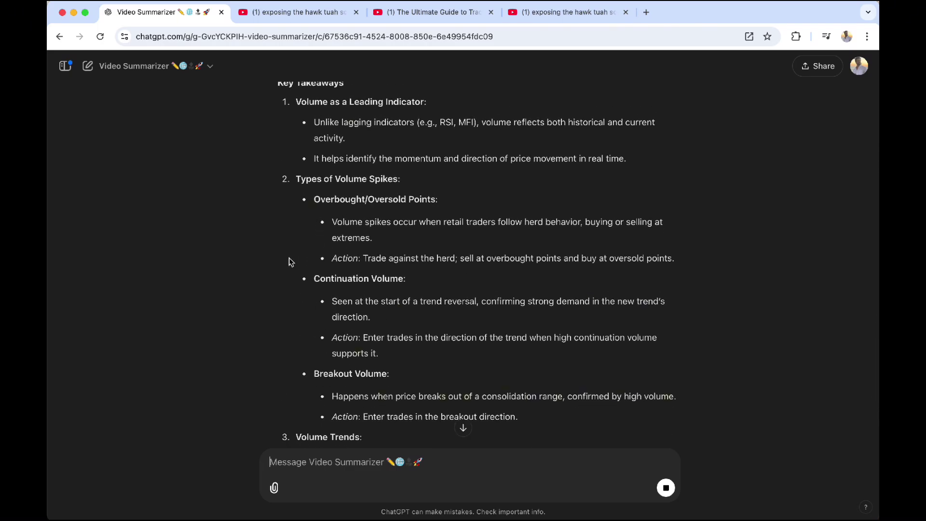
scroll(379, 297, "down", 6)
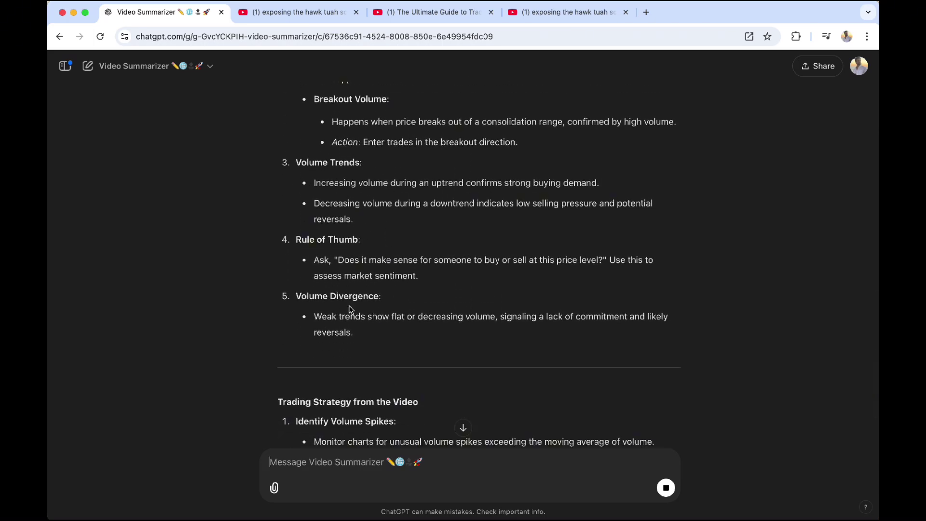
scroll(250, 345, "down", 5)
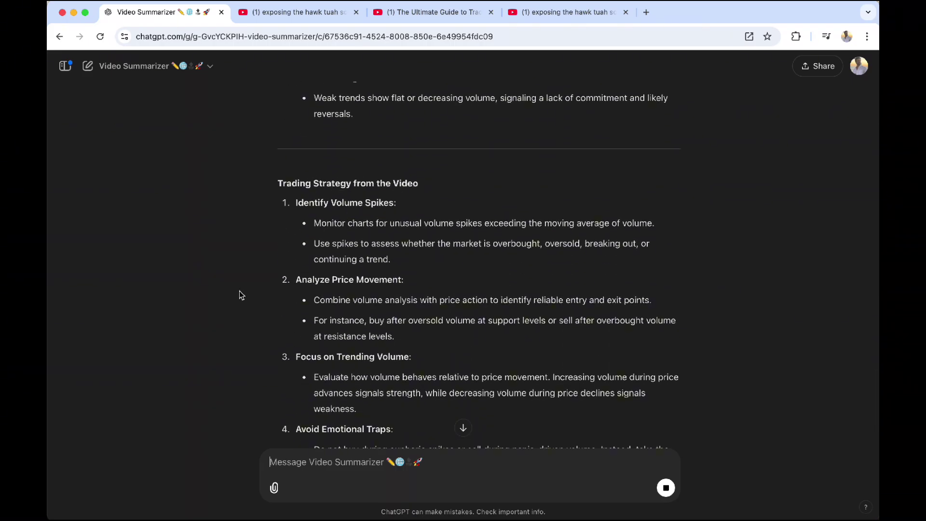
scroll(241, 295, "down", 3)
scroll(208, 312, "down", 2)
scroll(248, 289, "down", 5)
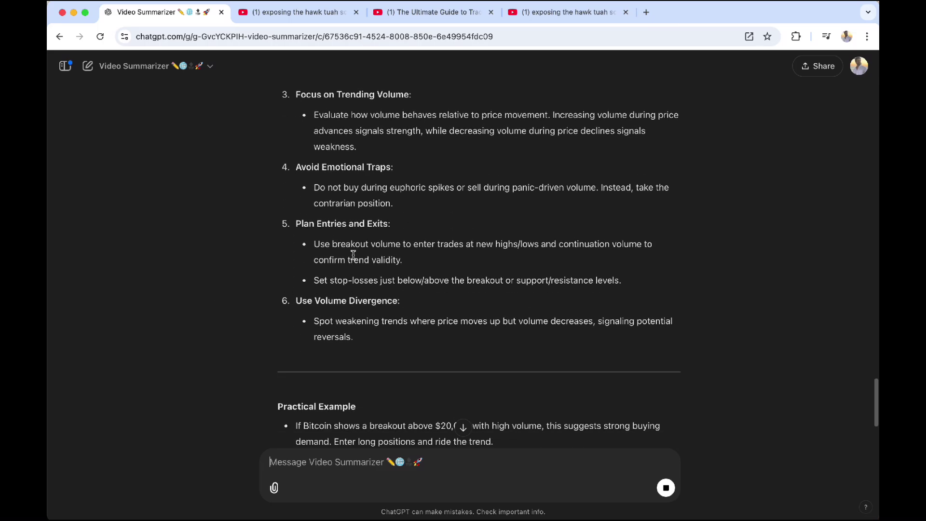